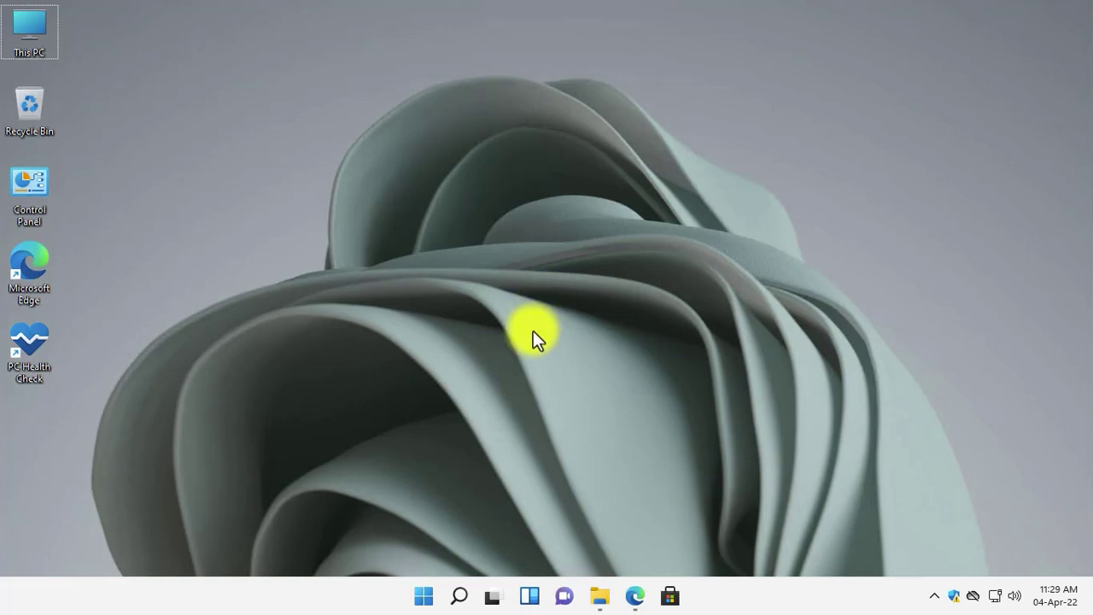
- Check the installed Windows version with winver
{"action": "key", "text": "super+r"}
{"action": "type", "text": "winver"}
{"action": "key", "text": "Return"}
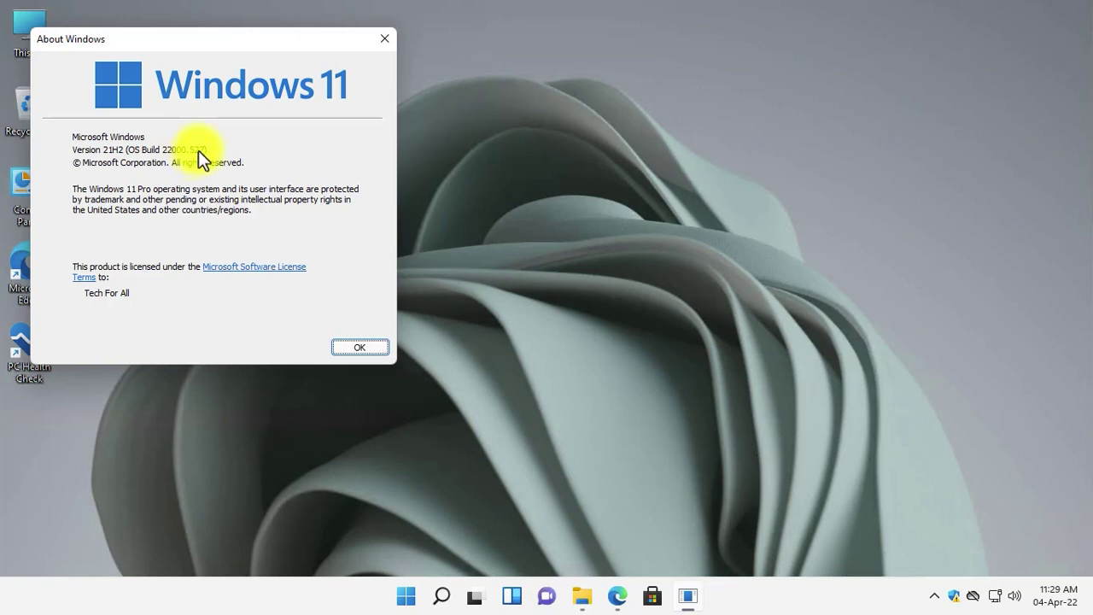
{"action": "left_click", "coordinate": [359, 347]}
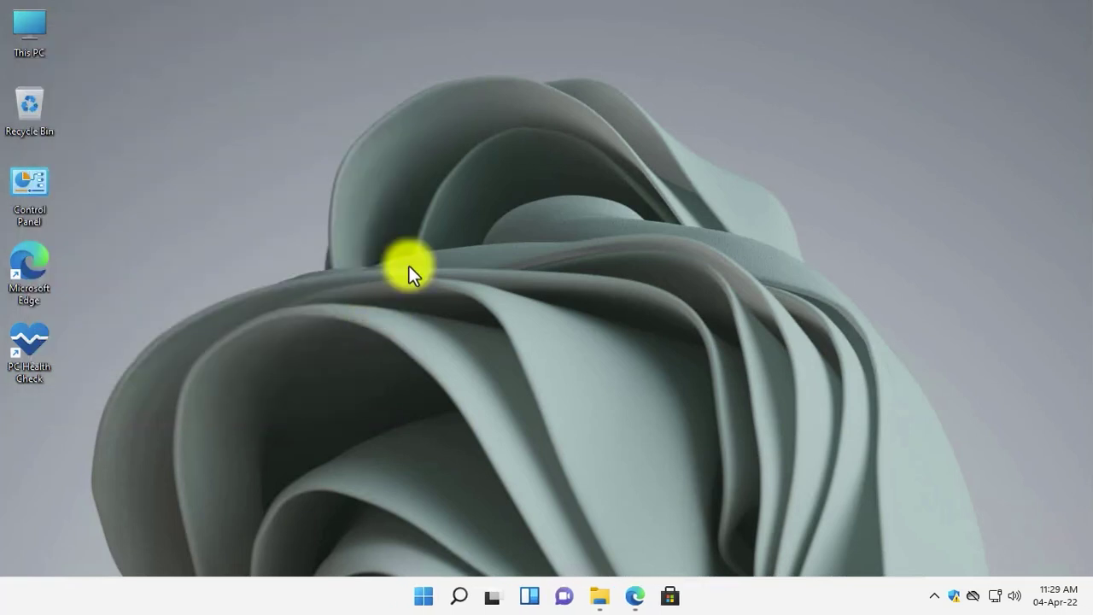
- Run PC Health Check to confirm the PC meets Windows 11 requirements
{"action": "double_click", "coordinate": [34, 350]}
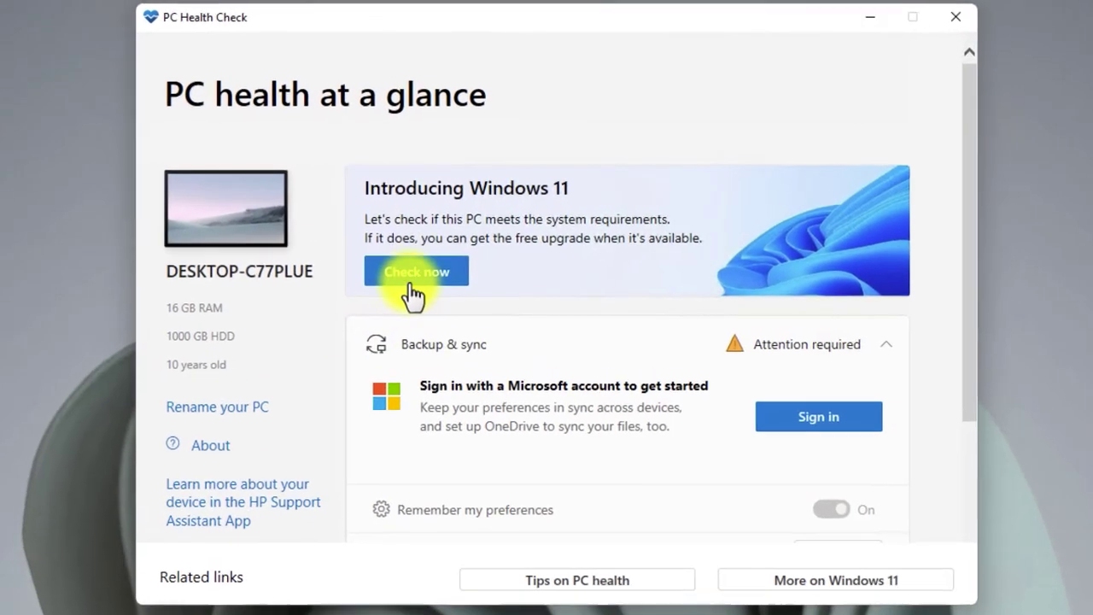
{"action": "left_click", "coordinate": [408, 284]}
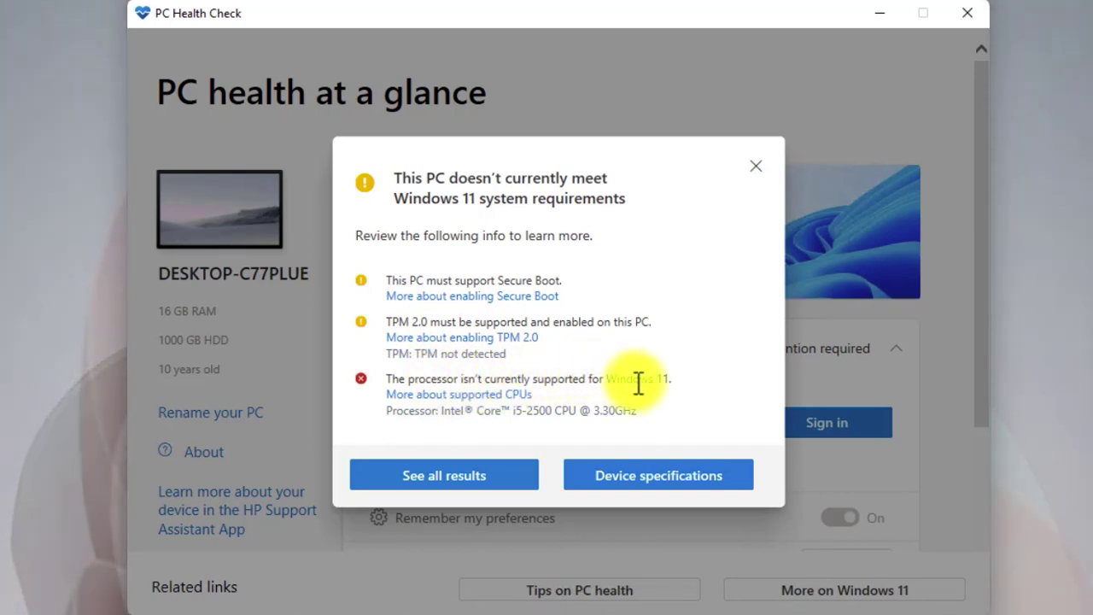
{"action": "left_click", "coordinate": [750, 171]}
{"action": "left_click", "coordinate": [949, 19]}
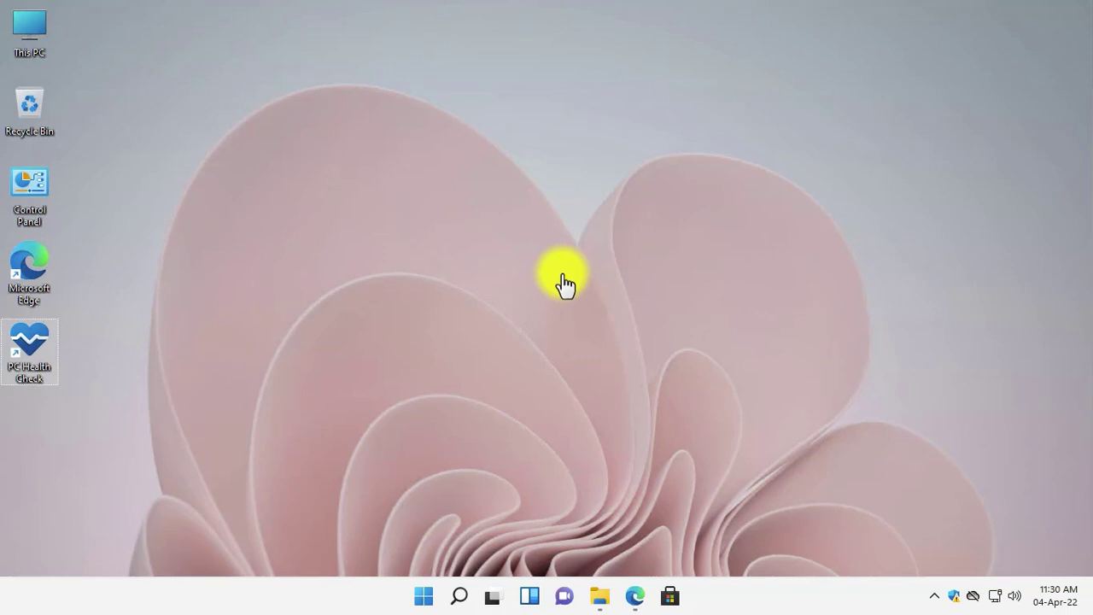
- Check the CPU virtualization status in Task Manager's Performance view
{"action": "key", "text": "ctrl+shift+Escape"}
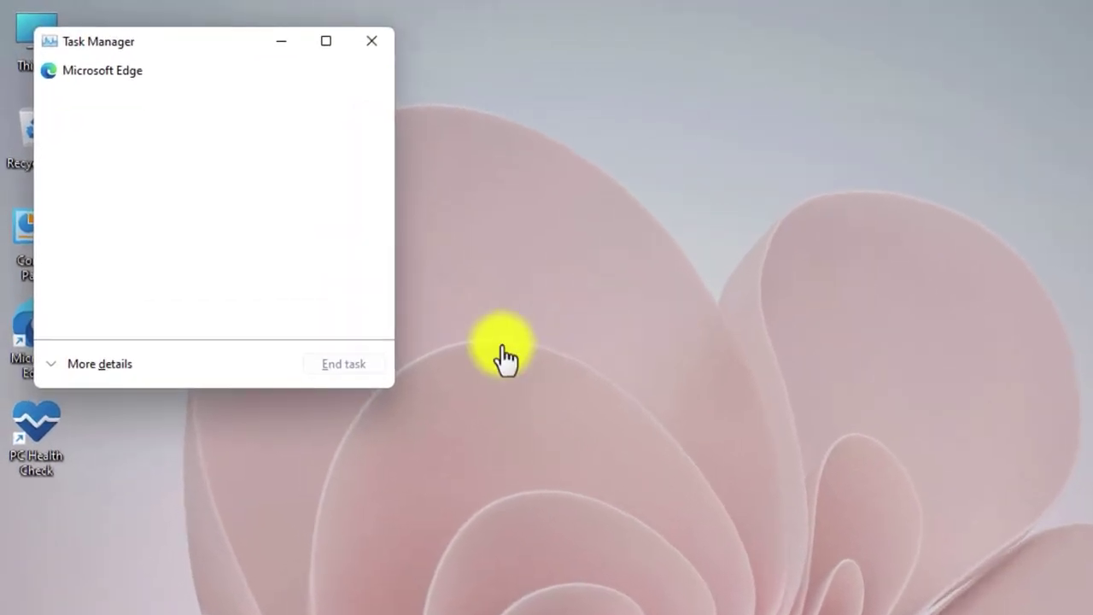
{"action": "left_click", "coordinate": [109, 369]}
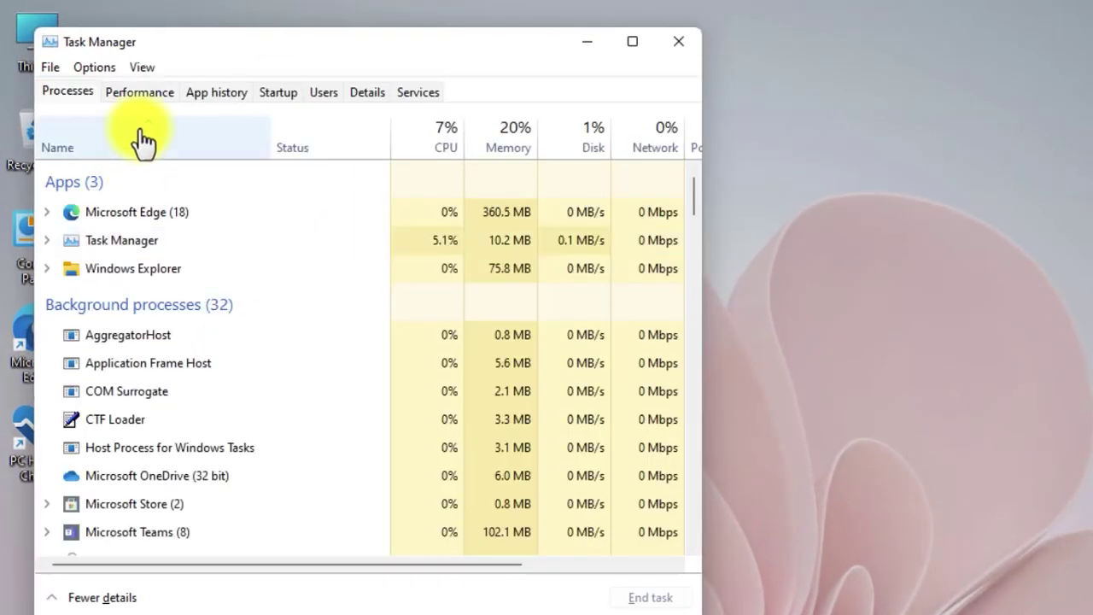
{"action": "left_click", "coordinate": [150, 98]}
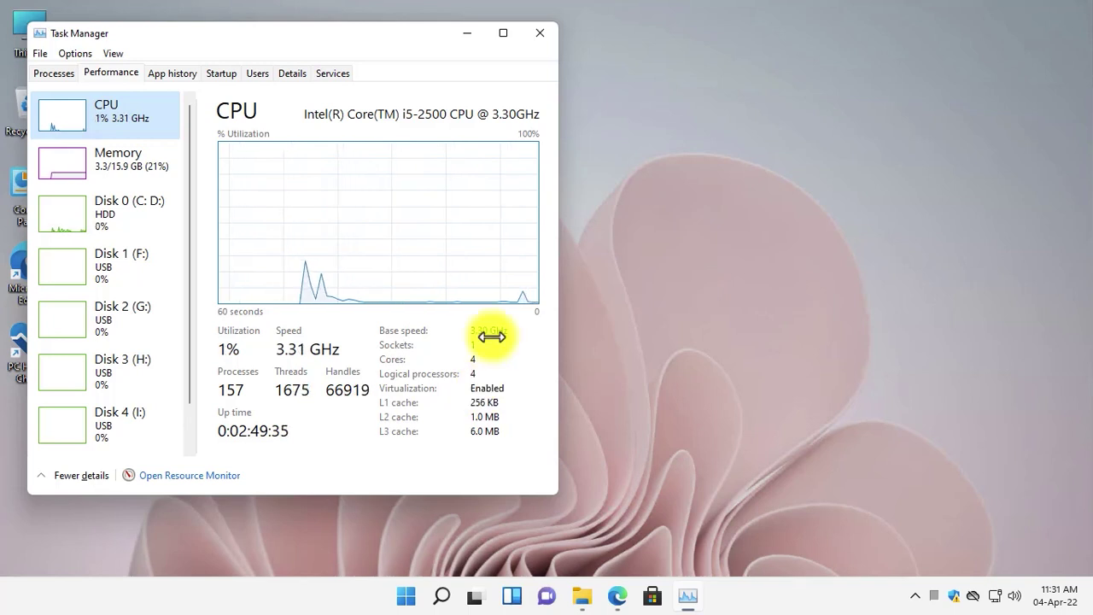
{"action": "left_click", "coordinate": [536, 33]}
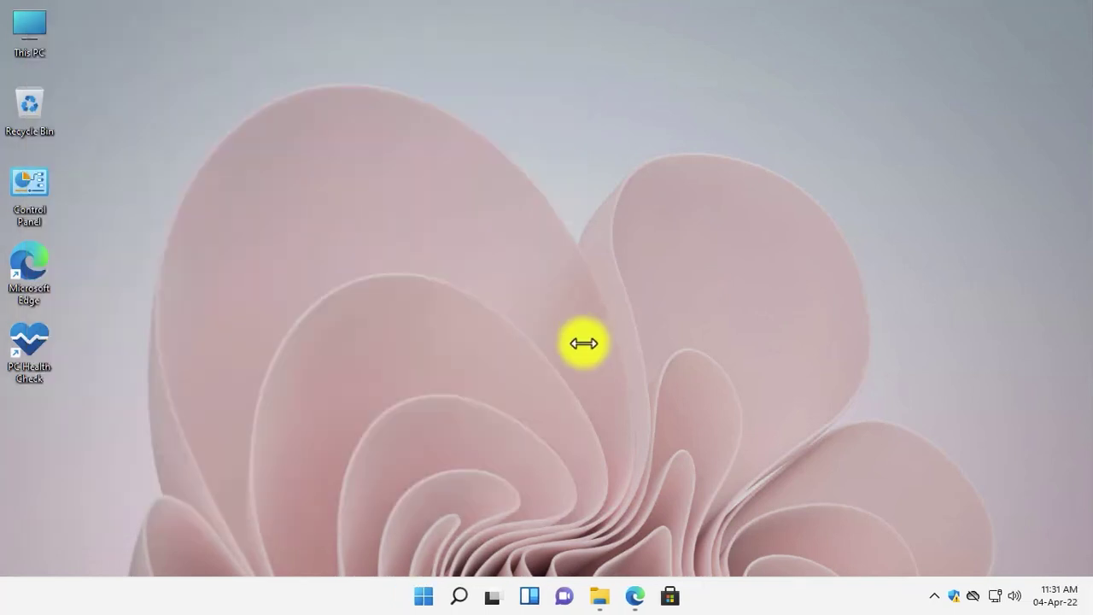
- Open the Windows features list from Control Panel's Programs and Features
{"action": "left_click", "coordinate": [425, 596]}
{"action": "type", "text": "control"}
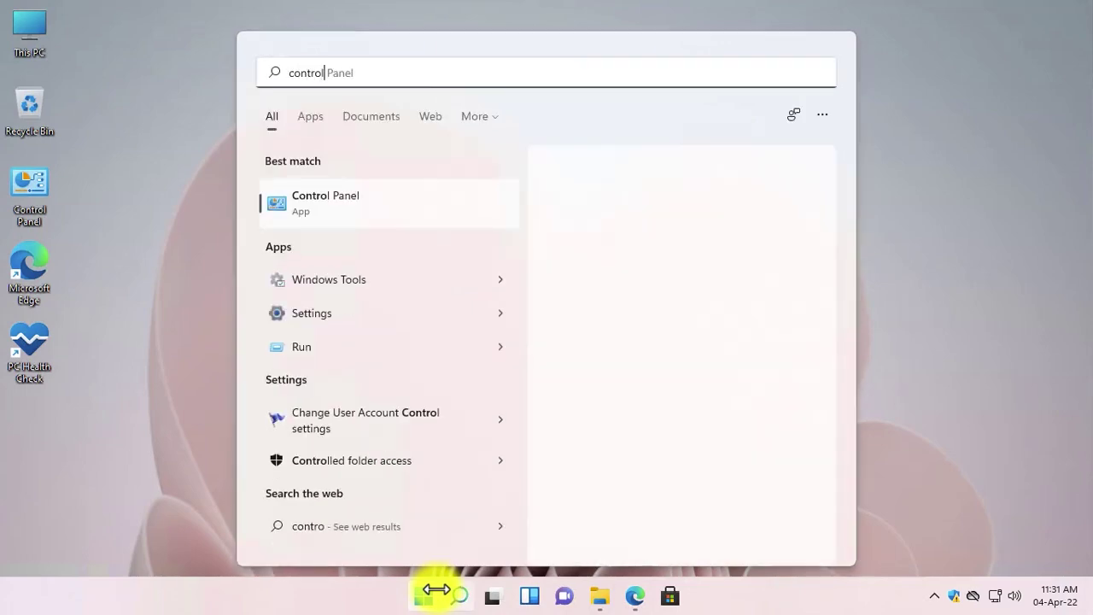
{"action": "left_click", "coordinate": [396, 206]}
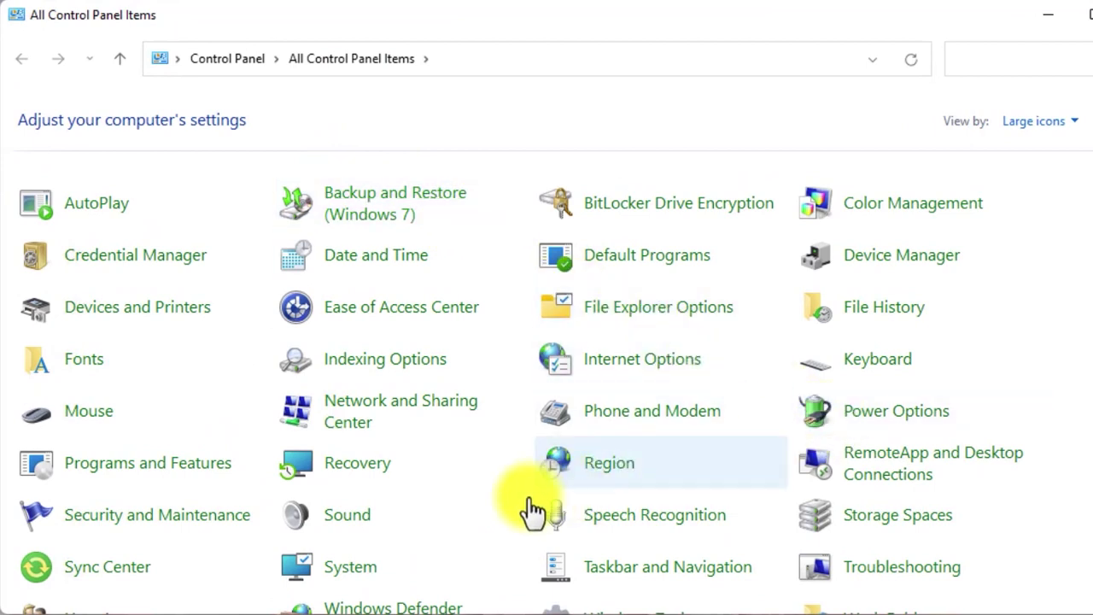
{"action": "left_click", "coordinate": [203, 482]}
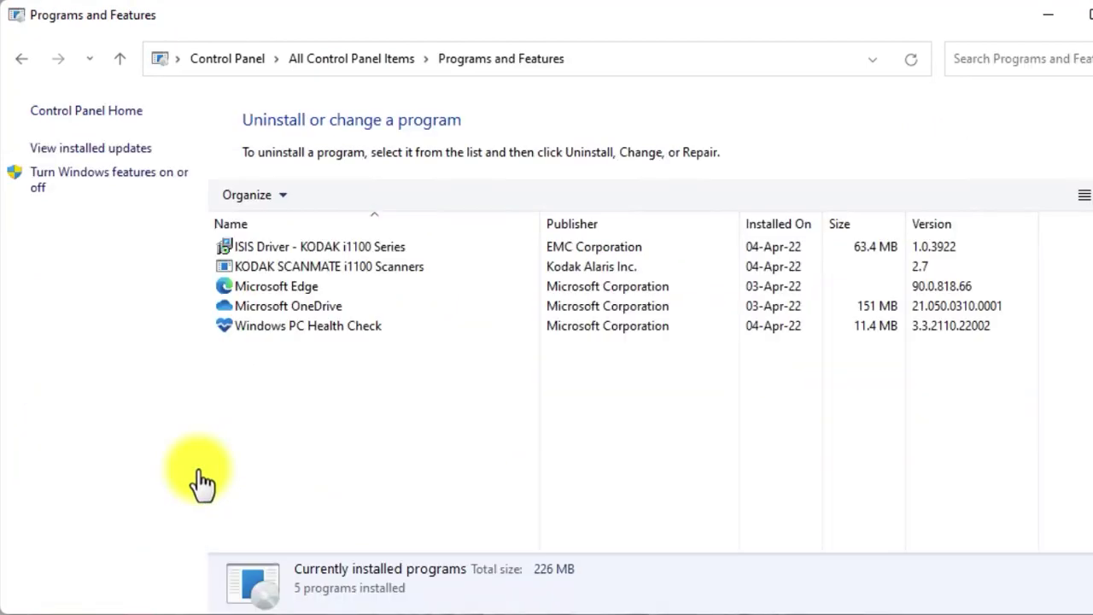
{"action": "left_click", "coordinate": [138, 188]}
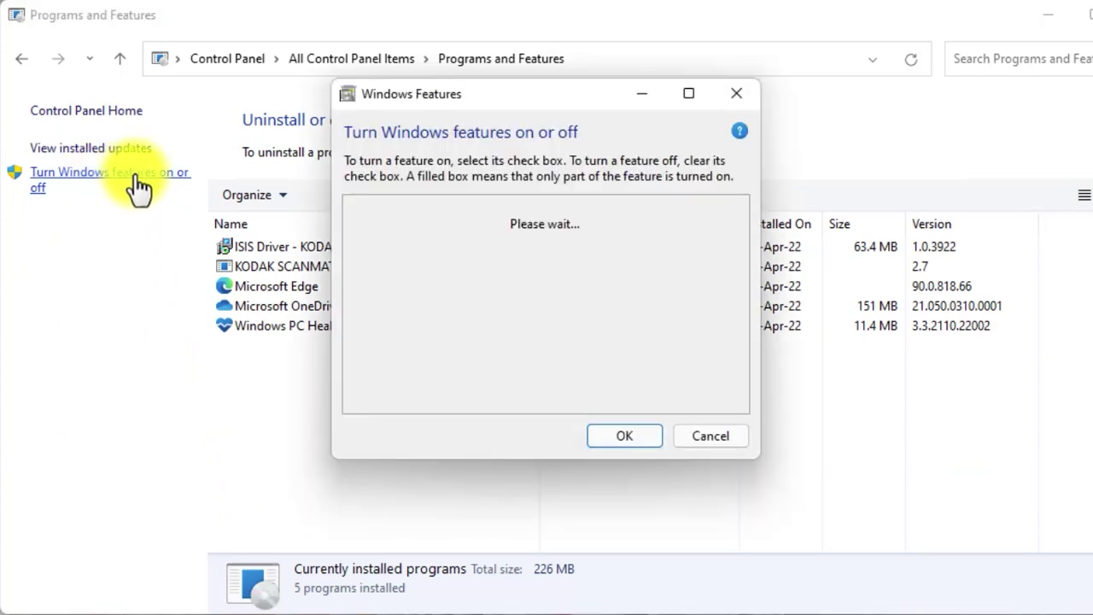
{"action": "left_click_drag", "start_coordinate": [737, 245], "coordinate": [748, 376]}
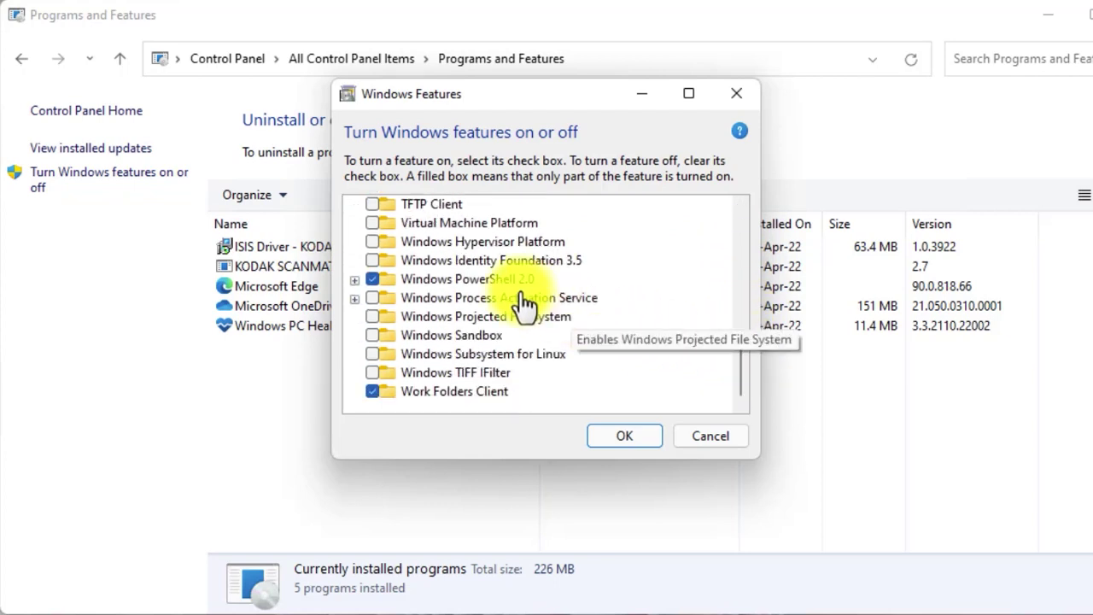
- Enable Virtual Machine Platform and Windows Hypervisor Platform, then restart the PC
{"action": "left_click", "coordinate": [435, 244]}
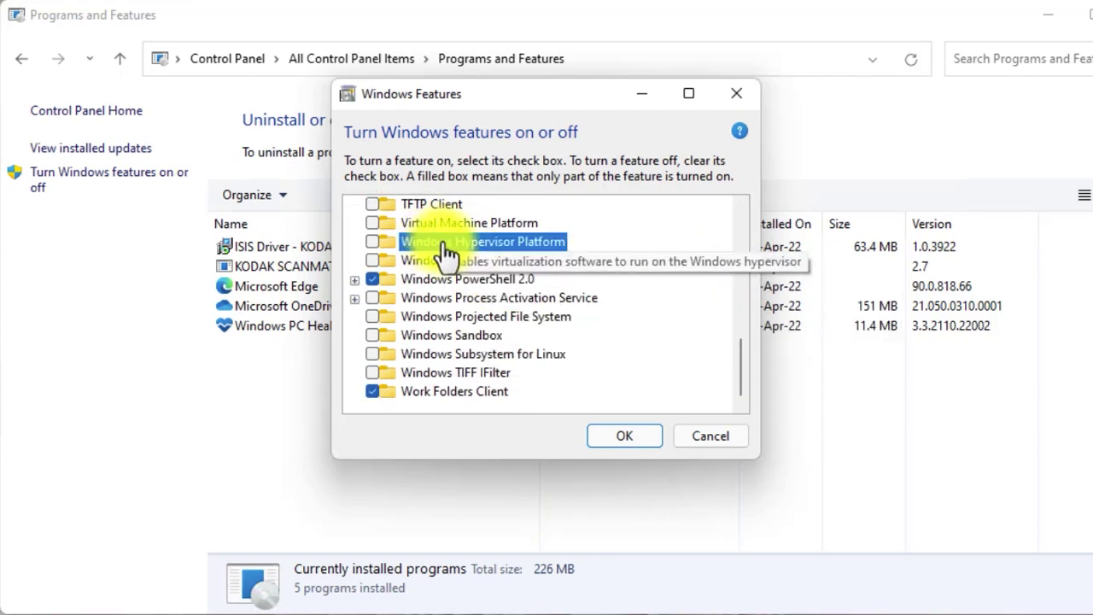
{"action": "left_click", "coordinate": [439, 224]}
{"action": "left_click", "coordinate": [373, 223]}
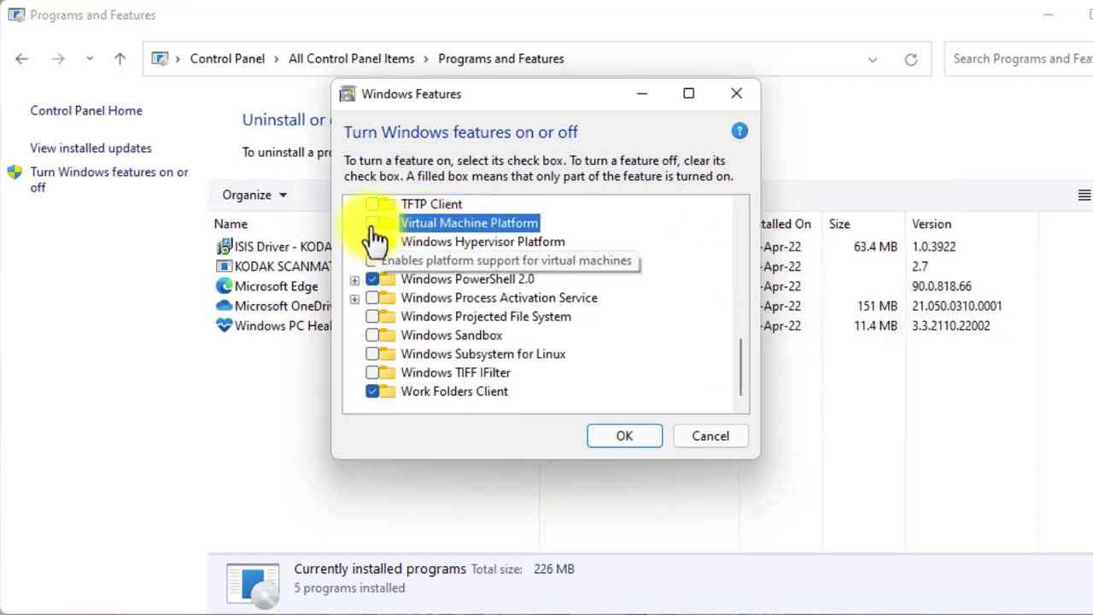
{"action": "left_click", "coordinate": [372, 242]}
{"action": "left_click", "coordinate": [637, 437]}
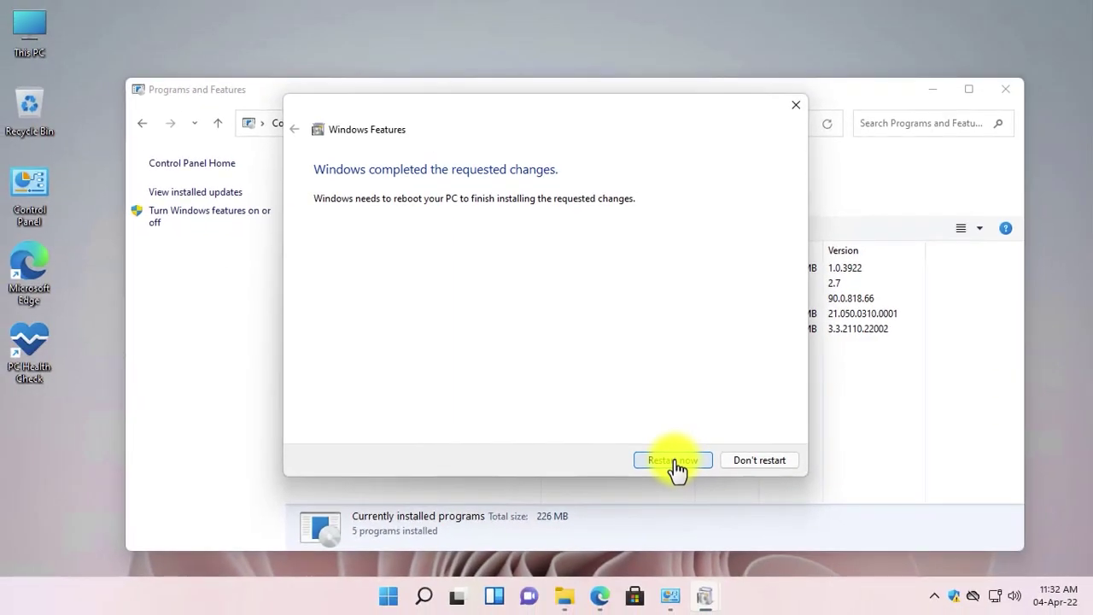
{"action": "left_click", "coordinate": [673, 460]}
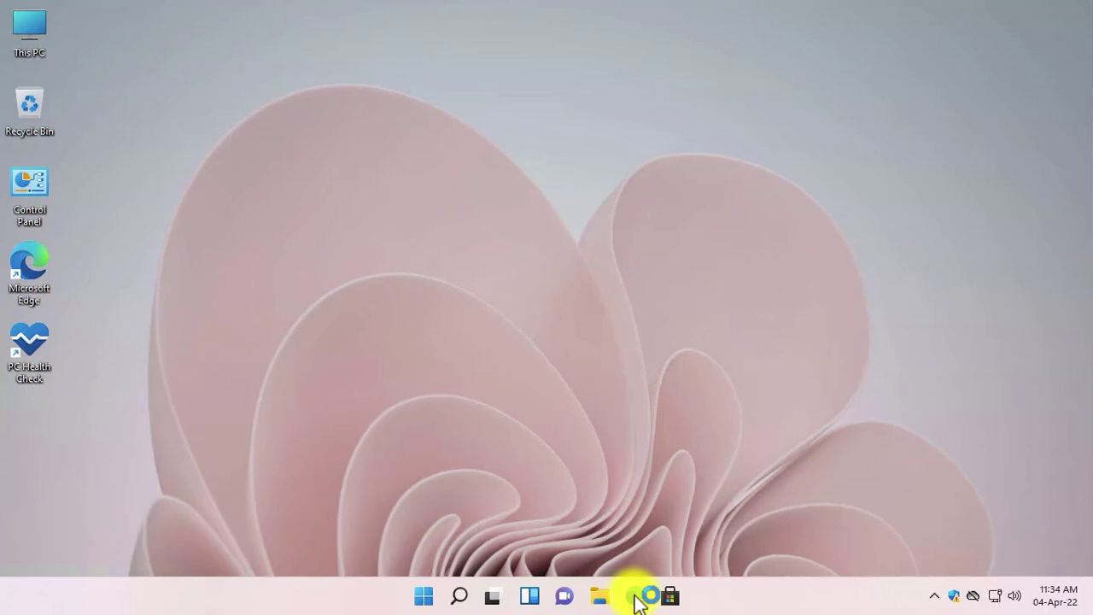
{"action": "left_click", "coordinate": [636, 598]}
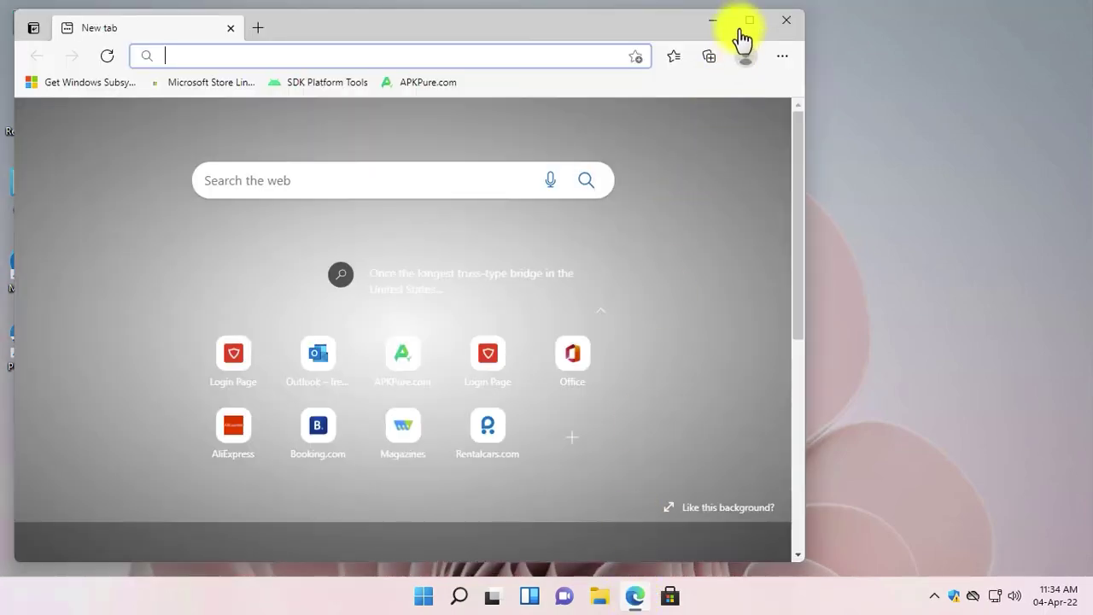
- Open the Windows Subsystem for Android Store page and store.rg-adguard.net in separate tabs
{"action": "left_click", "coordinate": [748, 22]}
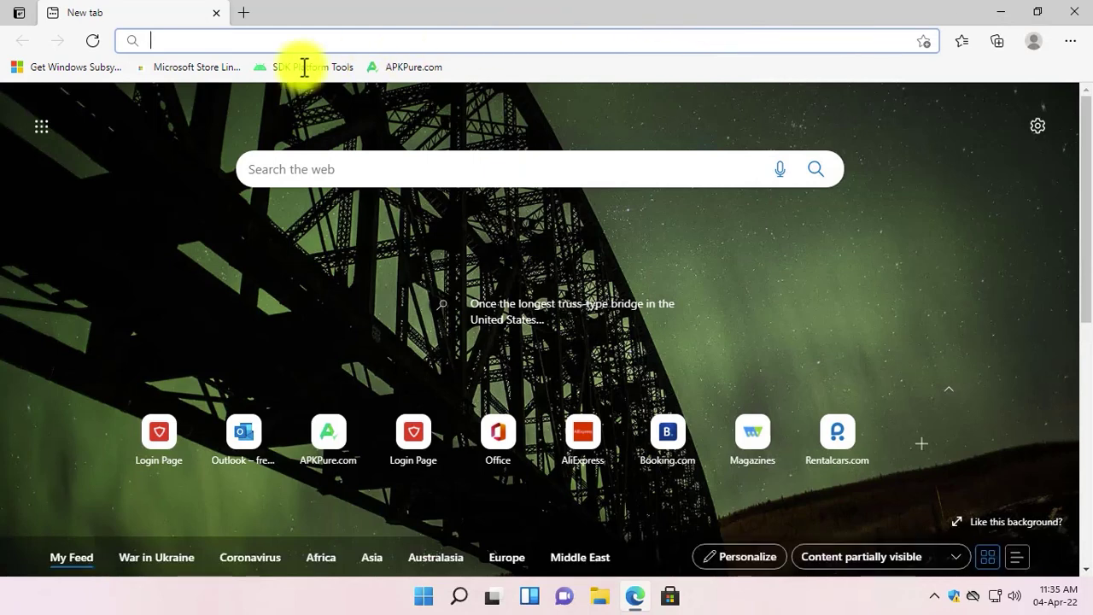
{"action": "left_click", "coordinate": [85, 68]}
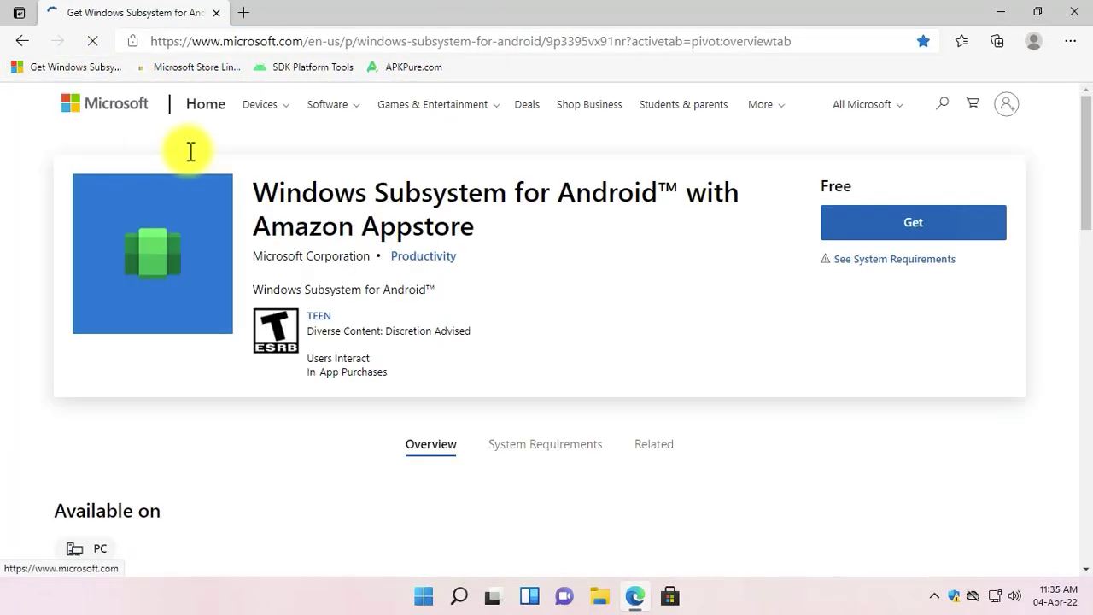
{"action": "left_click", "coordinate": [478, 211]}
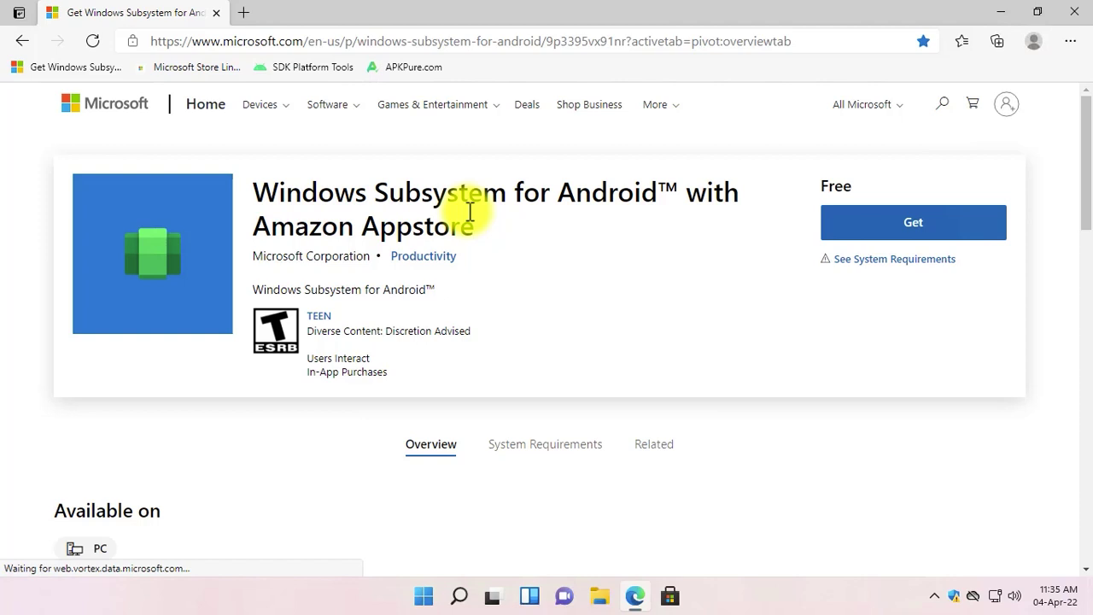
{"action": "left_click", "coordinate": [244, 13]}
{"action": "left_click", "coordinate": [209, 67]}
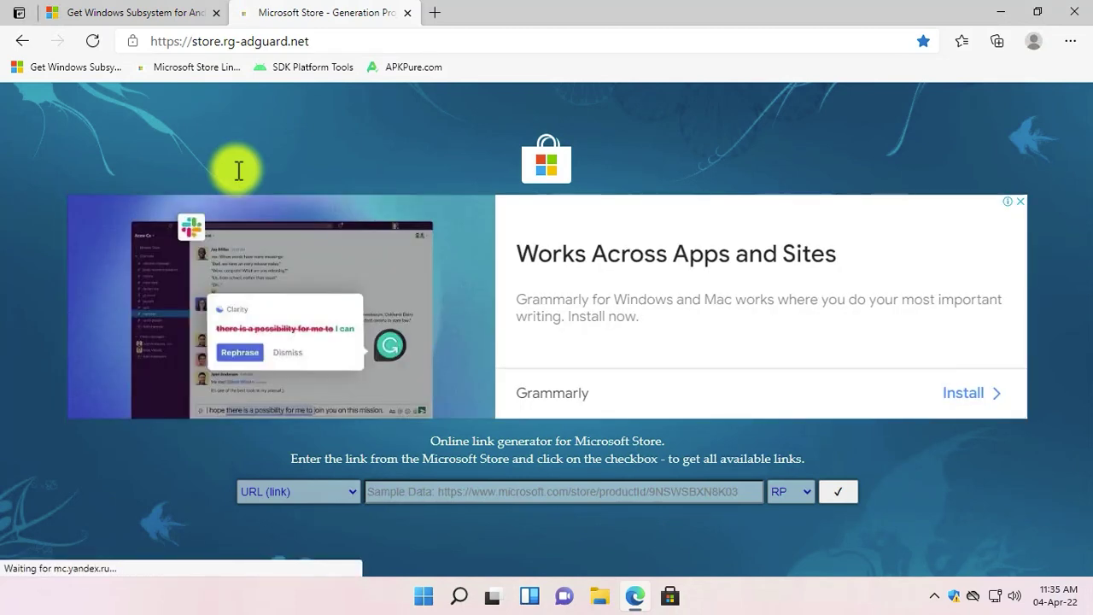
- Copy the Windows Subsystem for Android Store page address up to its product ID
{"action": "left_click", "coordinate": [165, 12]}
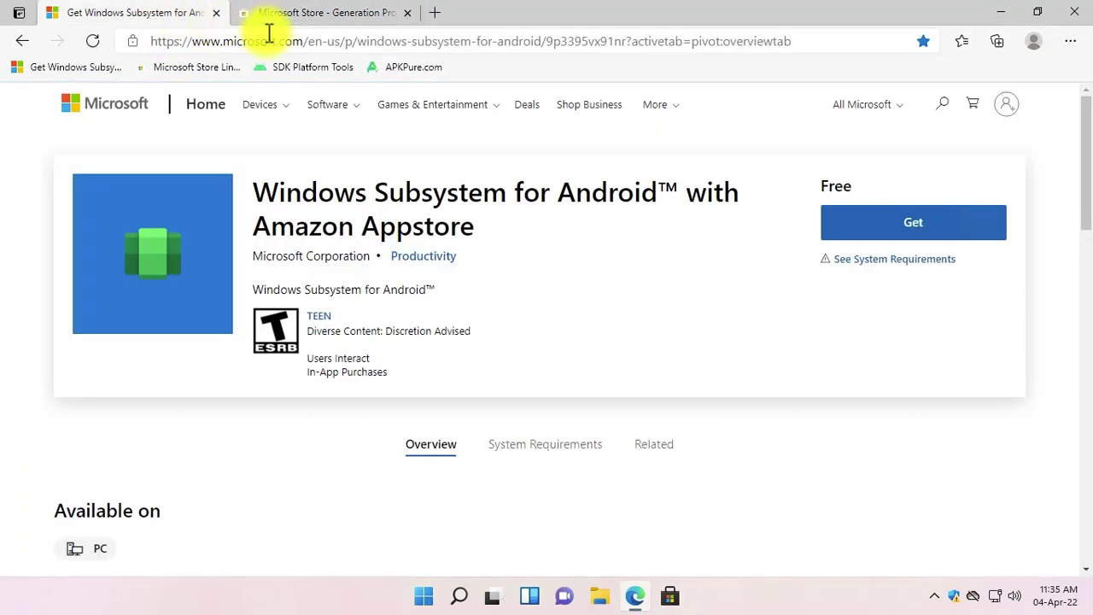
{"action": "left_click", "coordinate": [301, 40]}
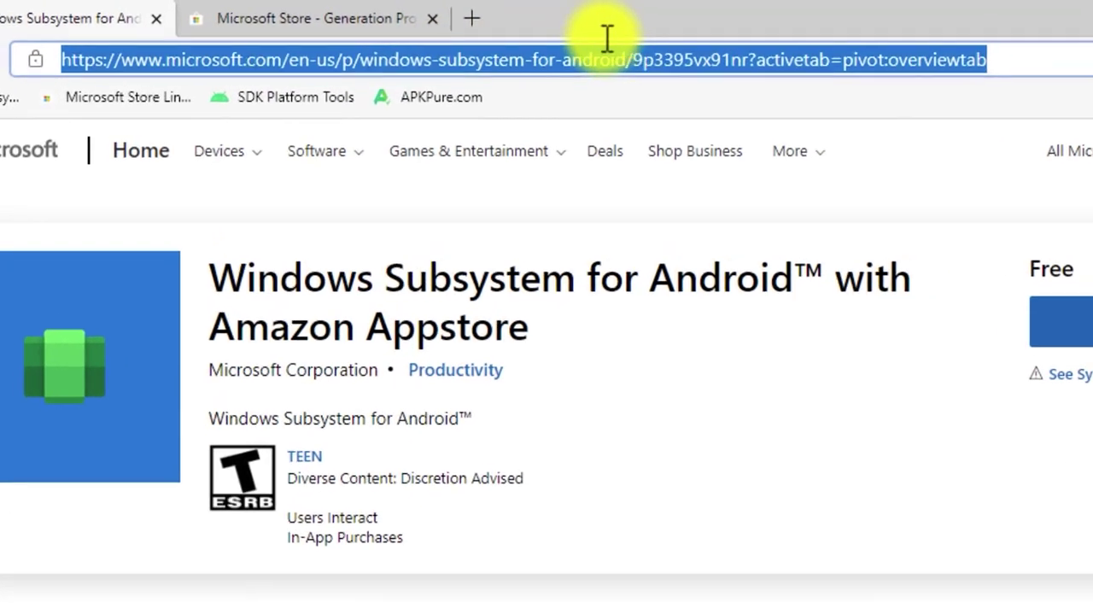
{"action": "left_click", "coordinate": [214, 66]}
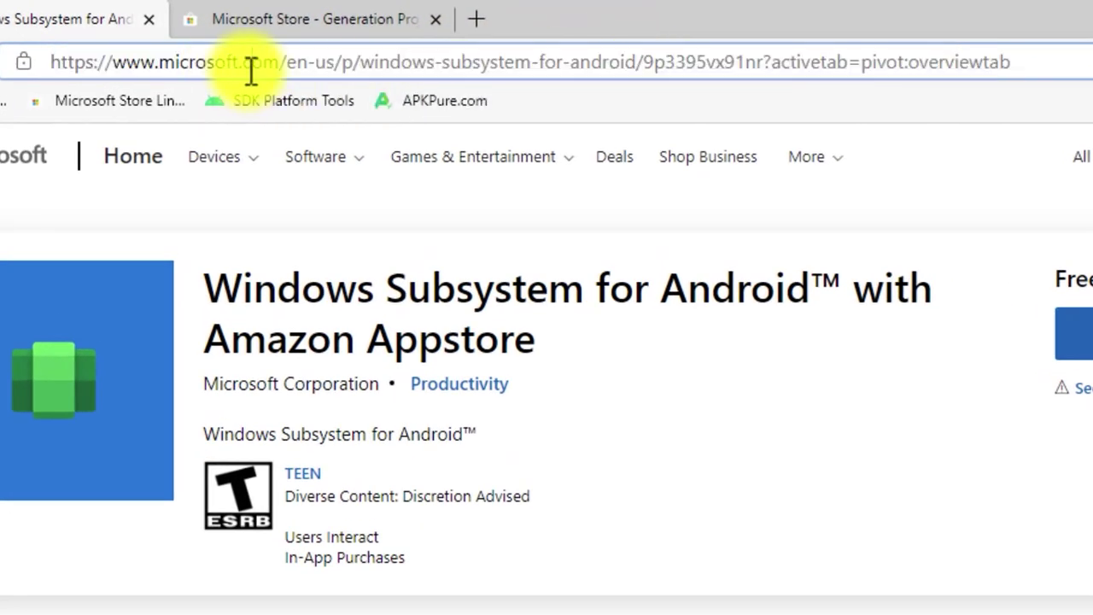
{"action": "left_click_drag", "start_coordinate": [35, 59], "coordinate": [720, 62]}
{"action": "left_click_drag", "start_coordinate": [758, 62], "coordinate": [711, 62]}
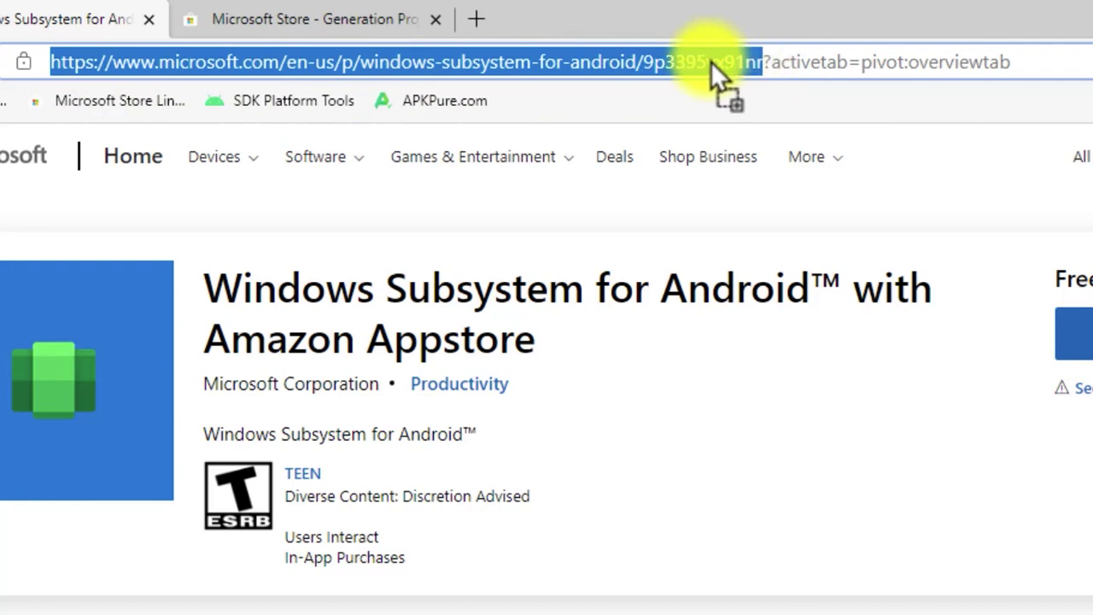
{"action": "right_click", "coordinate": [710, 61]}
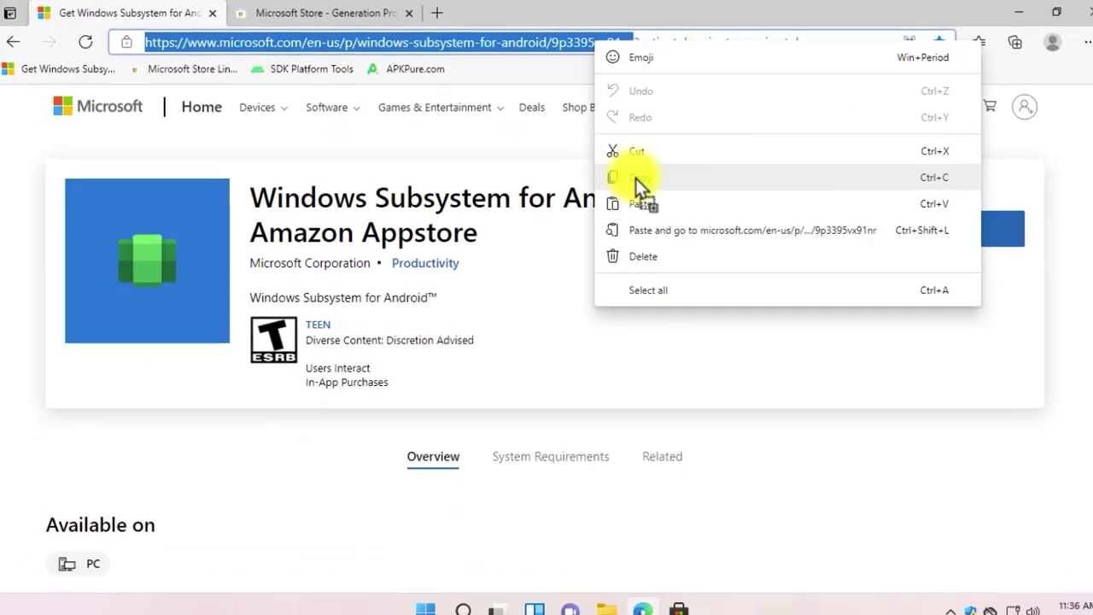
{"action": "left_click", "coordinate": [768, 256]}
- Paste the Store address into the link generator, select Slow, and generate links
{"action": "left_click_drag", "start_coordinate": [440, 70], "coordinate": [451, 494]}
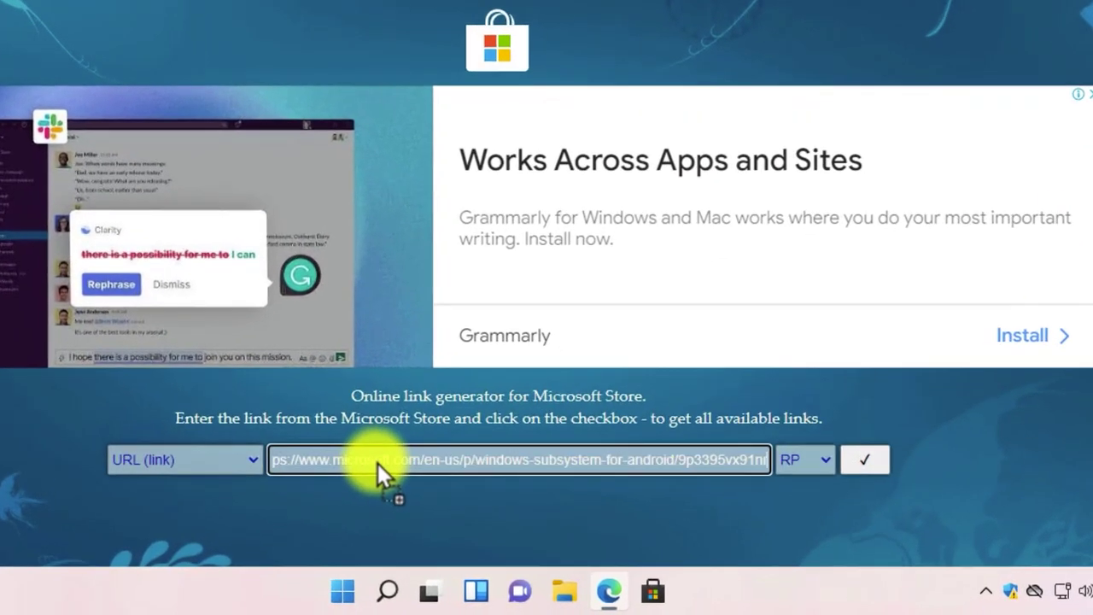
{"action": "left_click", "coordinate": [810, 460]}
{"action": "left_click", "coordinate": [809, 504]}
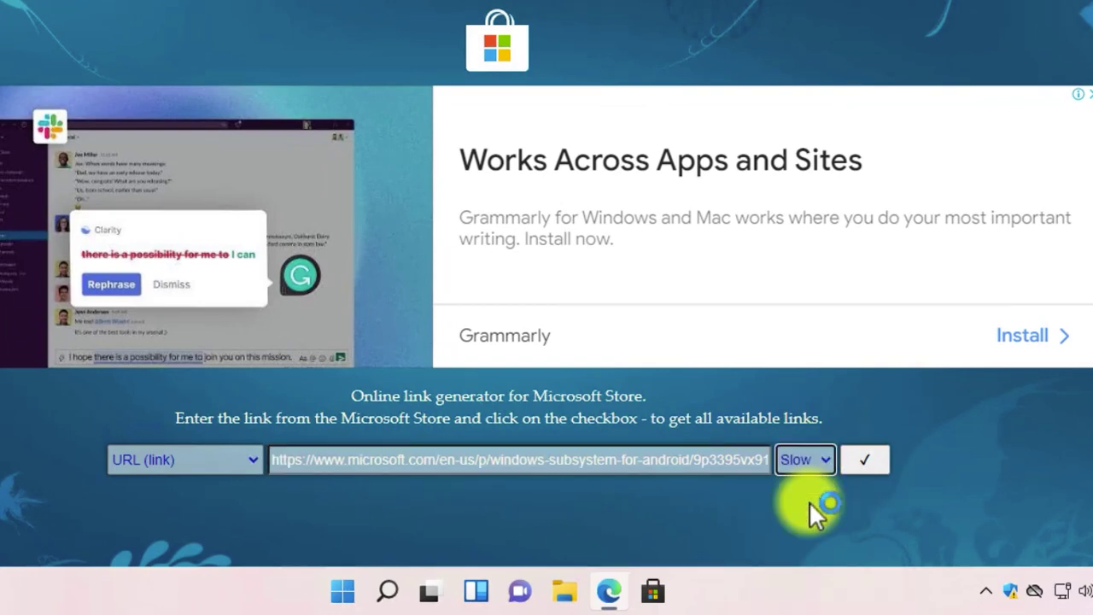
{"action": "left_click", "coordinate": [862, 459]}
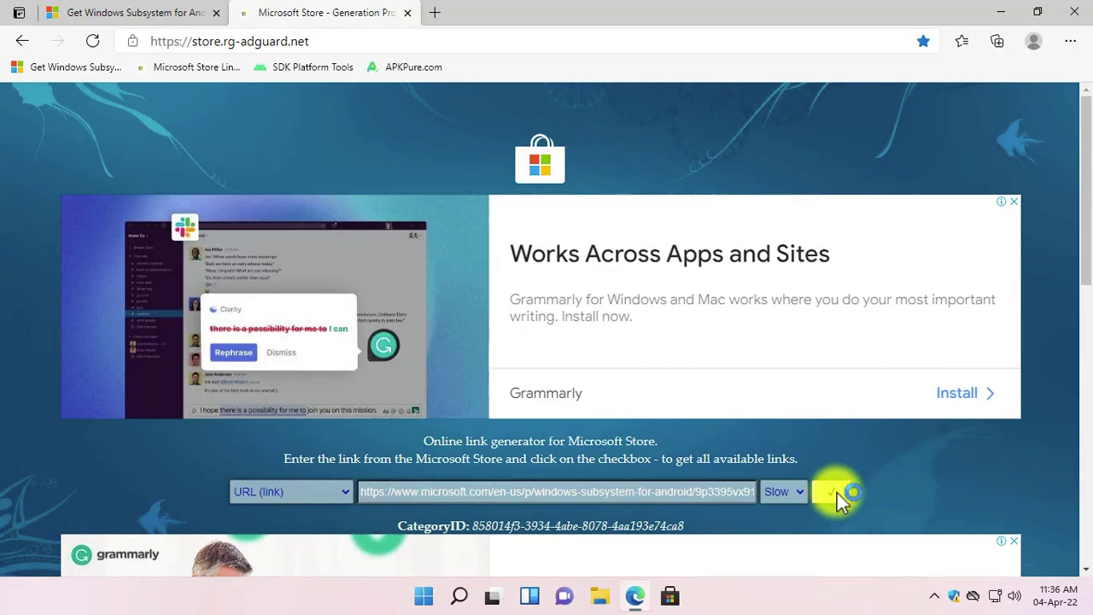
- Start the WSA msixbundle download, close the ad, then cancel that download
{"action": "scroll", "coordinate": [842, 461], "scroll_direction": "down", "scroll_amount": 6}
{"action": "scroll", "coordinate": [845, 461], "scroll_direction": "down", "scroll_amount": 3}
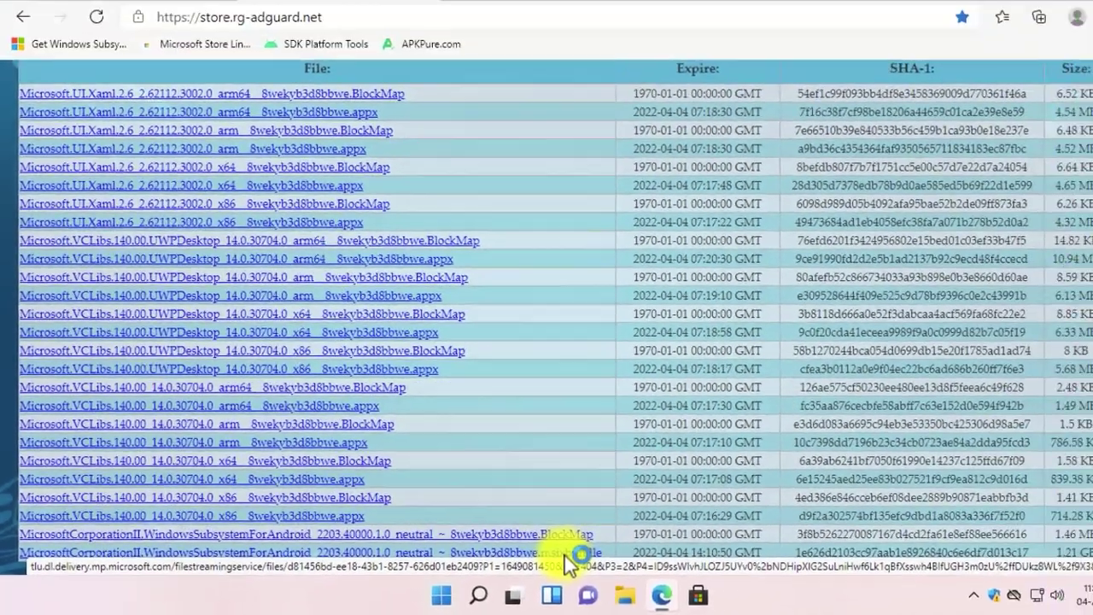
{"action": "left_click", "coordinate": [776, 529]}
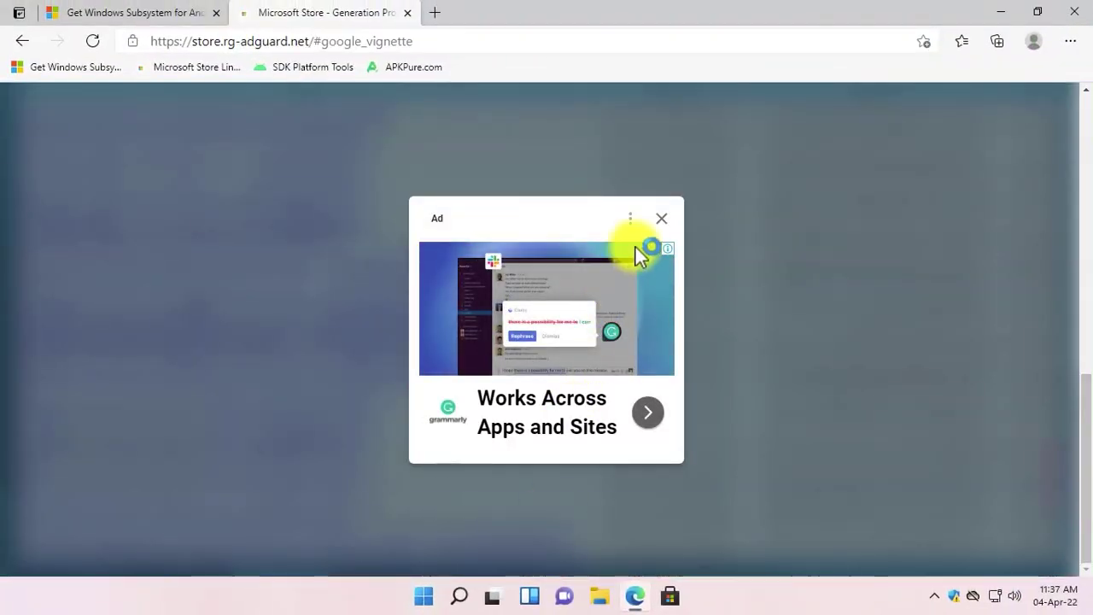
{"action": "left_click", "coordinate": [662, 219]}
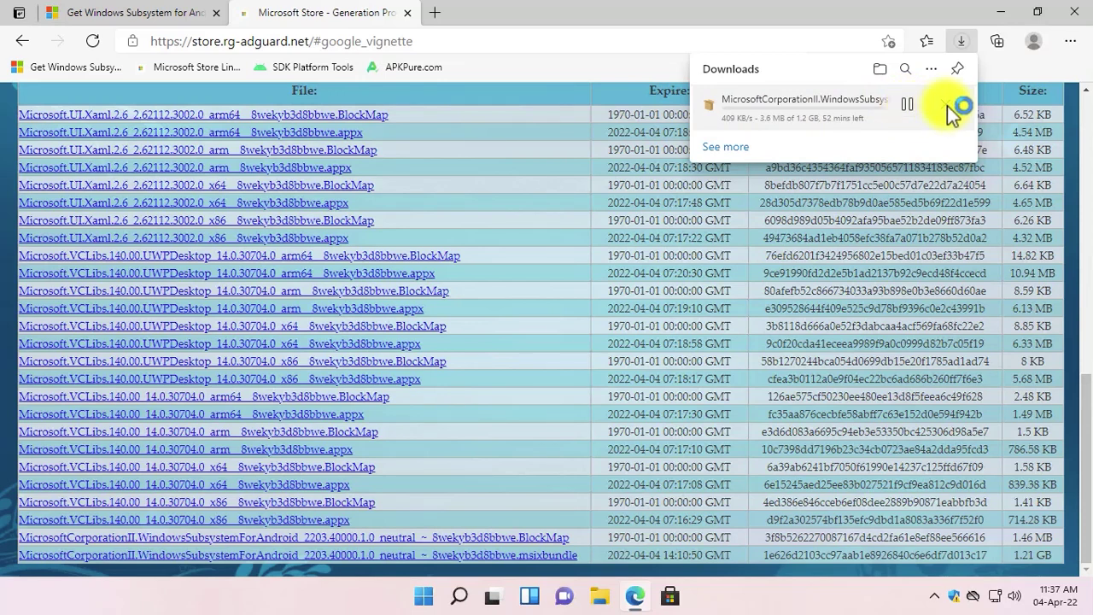
{"action": "left_click", "coordinate": [950, 106]}
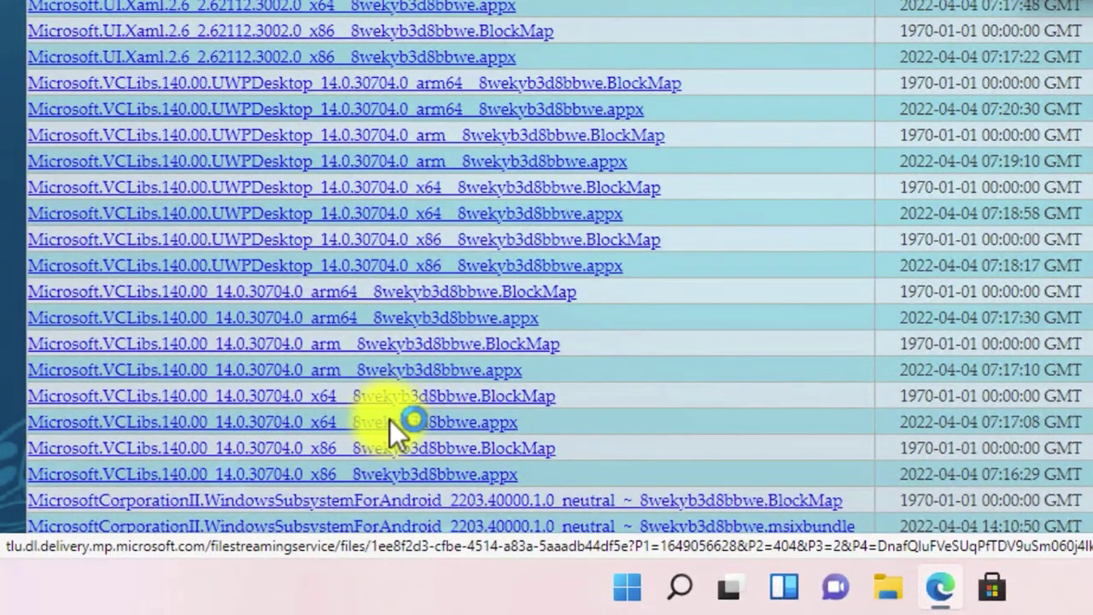
- Download the x64 VCLibs 14.0.30704.0 and x64 UI.Xaml 2.6 appx packages
{"action": "left_click", "coordinate": [490, 426]}
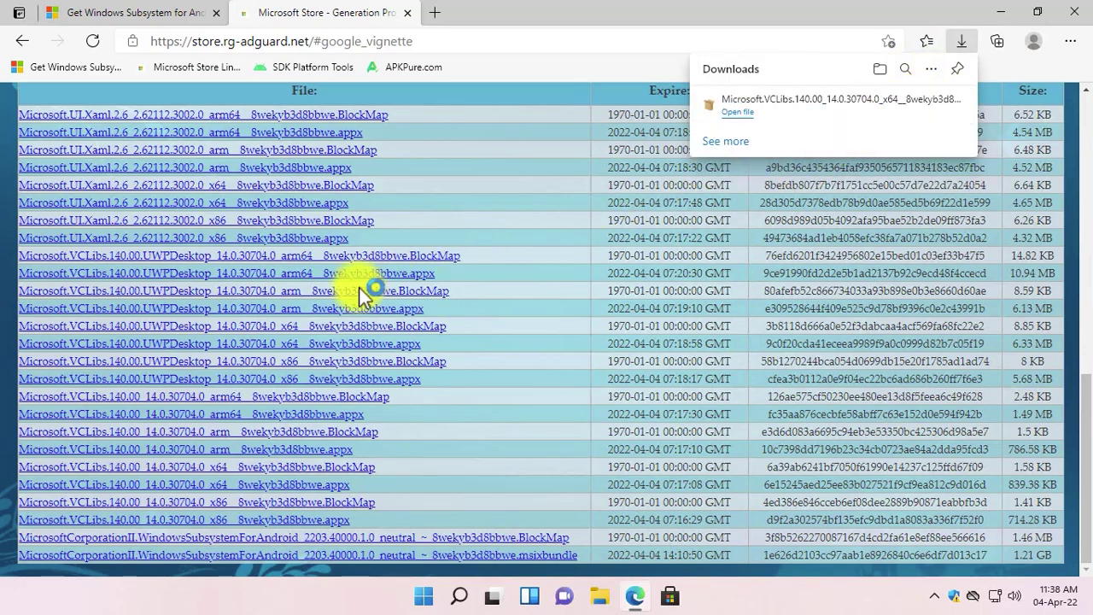
{"action": "scroll", "coordinate": [332, 291], "scroll_direction": "up", "scroll_amount": 2}
{"action": "scroll", "coordinate": [315, 300], "scroll_direction": "up", "scroll_amount": 1}
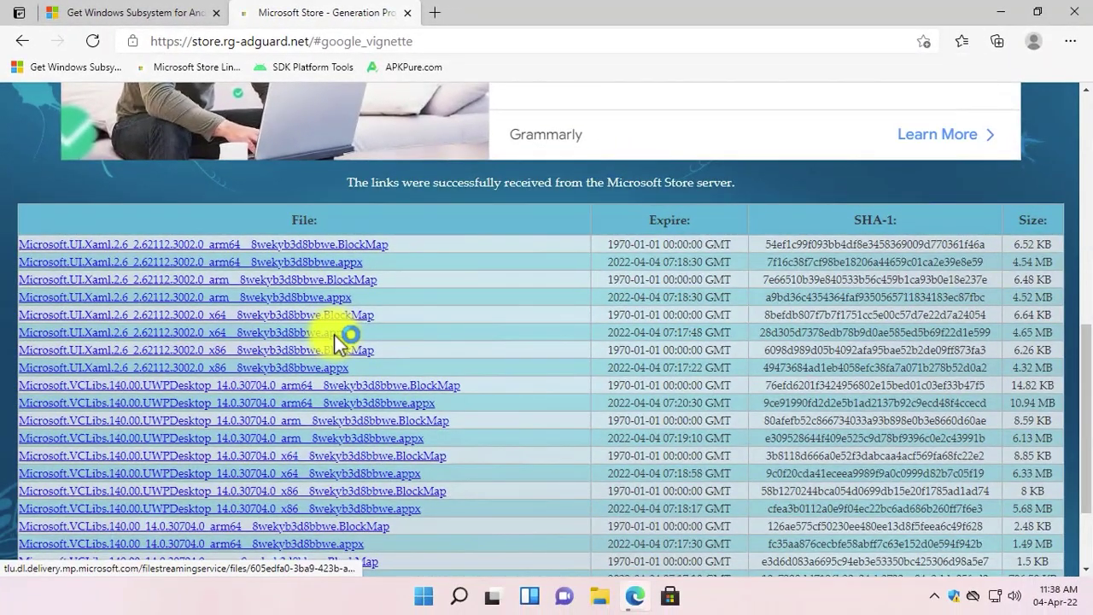
{"action": "left_click", "coordinate": [336, 334]}
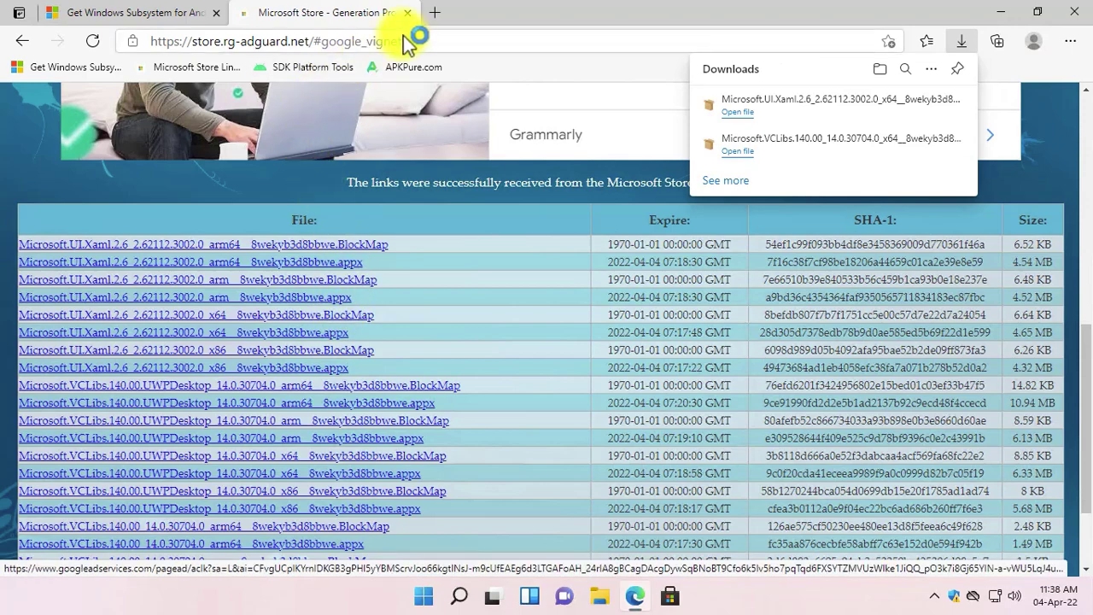
{"action": "left_click", "coordinate": [438, 12]}
- Accept the license and download platform-tools_r33.0.1-windows.zip from the SDK Platform Tools page
{"action": "left_click", "coordinate": [316, 67]}
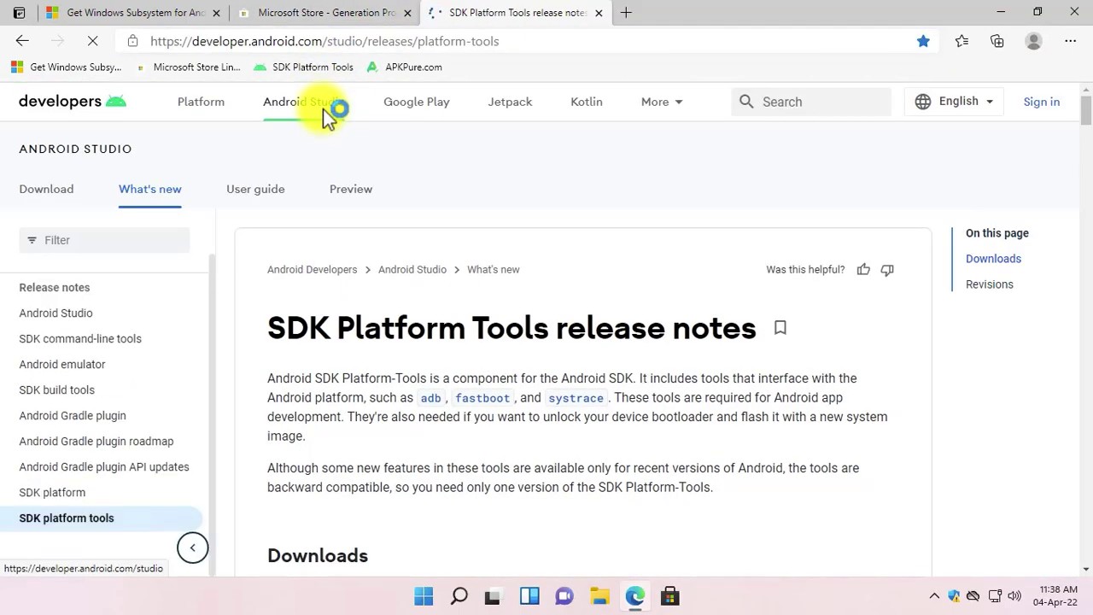
{"action": "scroll", "coordinate": [361, 237], "scroll_direction": "down", "scroll_amount": 5}
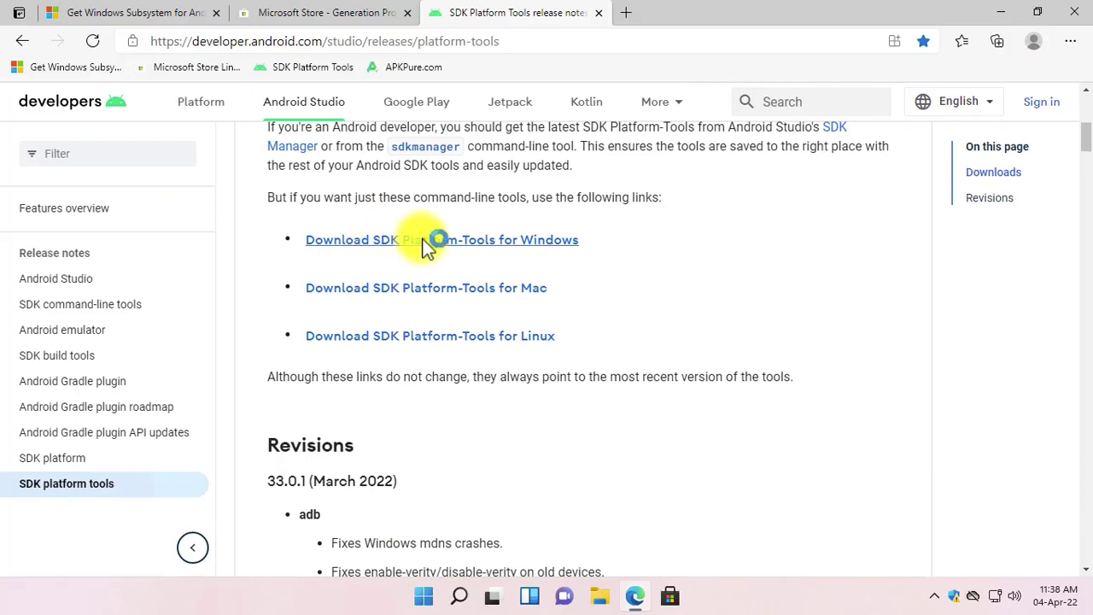
{"action": "left_click", "coordinate": [515, 239]}
{"action": "scroll", "coordinate": [350, 355], "scroll_direction": "down", "scroll_amount": 5}
{"action": "scroll", "coordinate": [350, 354], "scroll_direction": "down", "scroll_amount": 20}
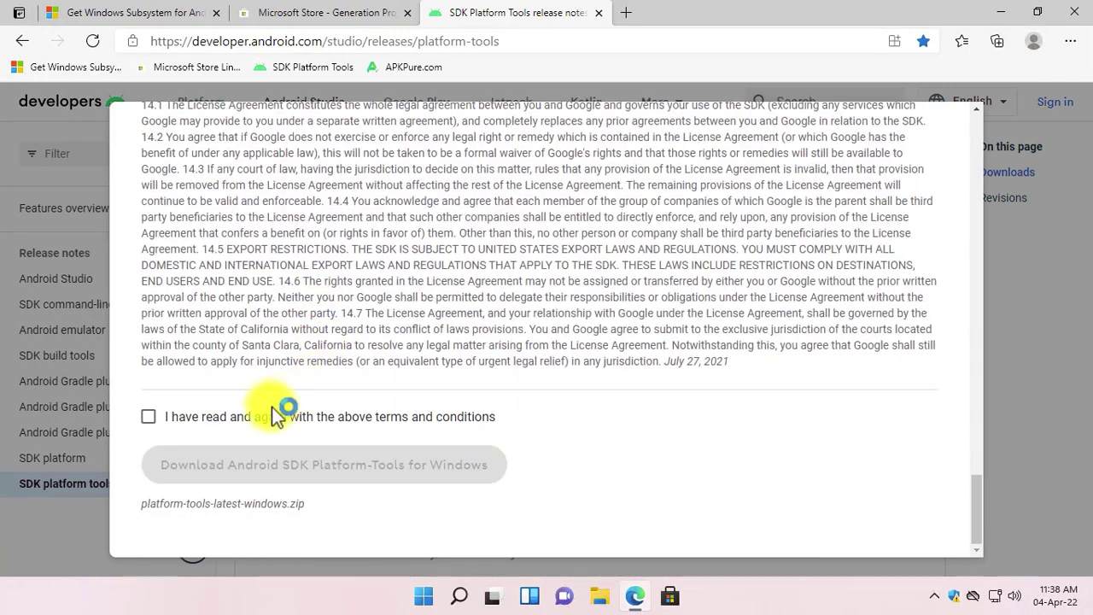
{"action": "left_click", "coordinate": [222, 419]}
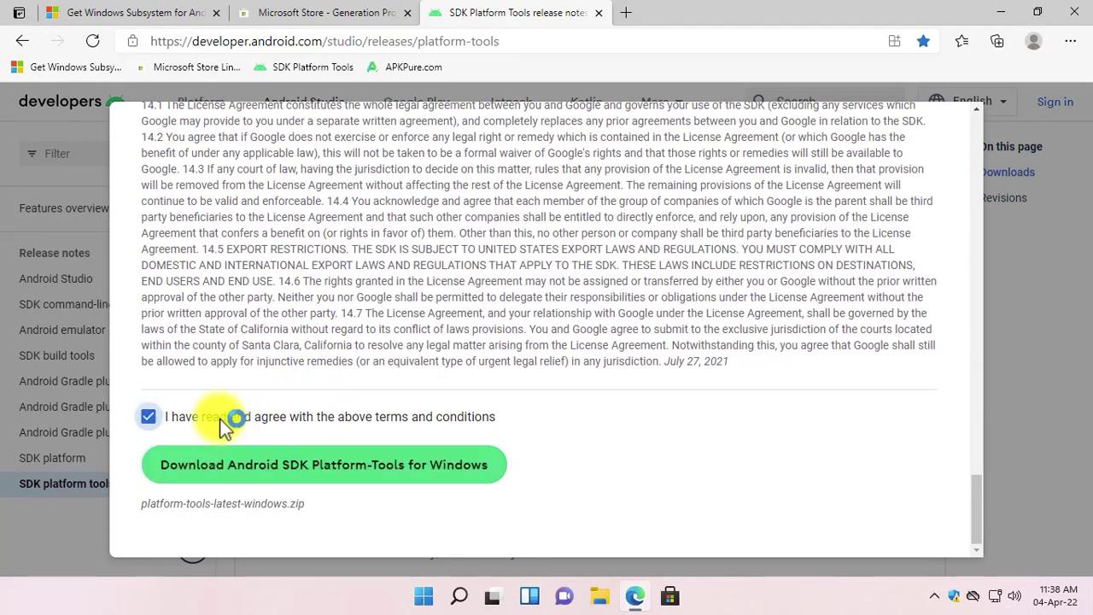
{"action": "left_click", "coordinate": [337, 472]}
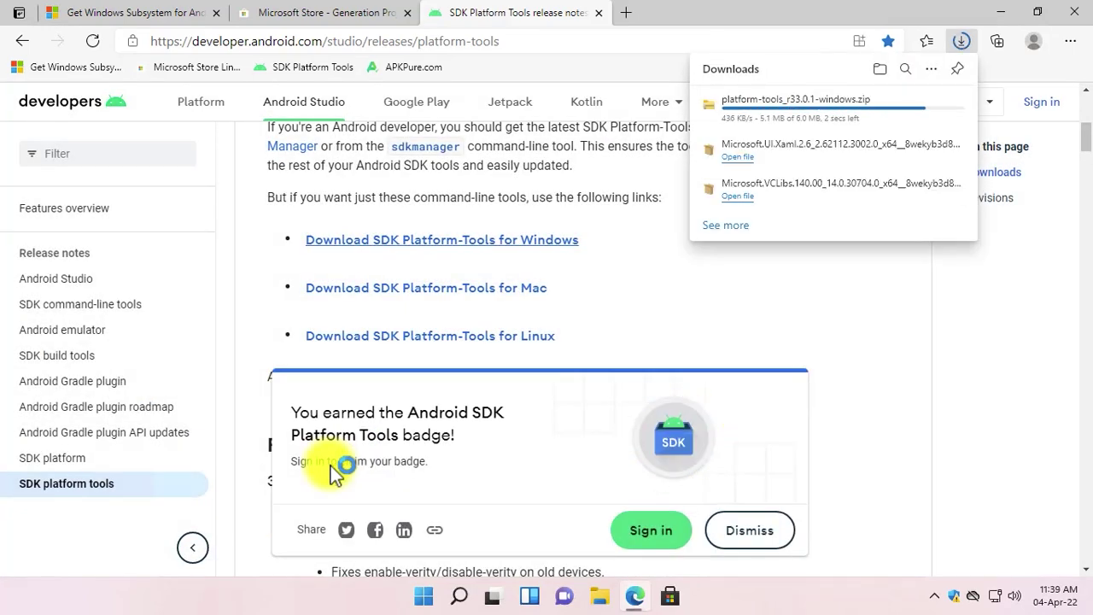
{"action": "left_click", "coordinate": [627, 17]}
- Download an older Subway Surfers version from its APKPure versions list
{"action": "left_click", "coordinate": [427, 70]}
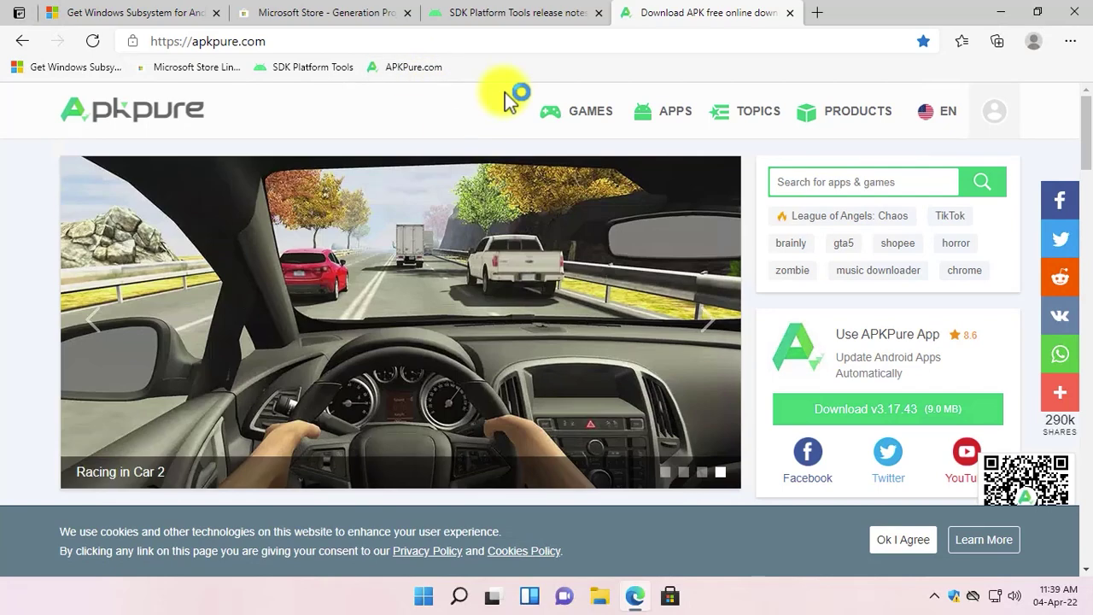
{"action": "scroll", "coordinate": [469, 214], "scroll_direction": "down", "scroll_amount": 15}
{"action": "scroll", "coordinate": [346, 220], "scroll_direction": "up", "scroll_amount": 3}
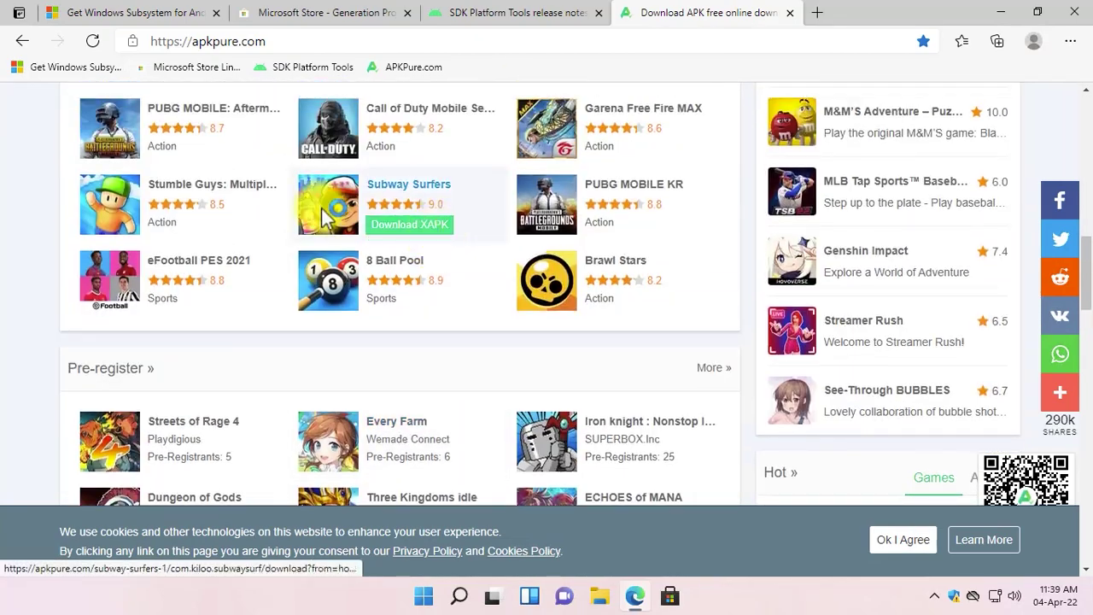
{"action": "left_click", "coordinate": [423, 188]}
{"action": "scroll", "coordinate": [434, 201], "scroll_direction": "down", "scroll_amount": 5}
{"action": "left_click", "coordinate": [391, 156]}
{"action": "scroll", "coordinate": [494, 318], "scroll_direction": "down", "scroll_amount": 2}
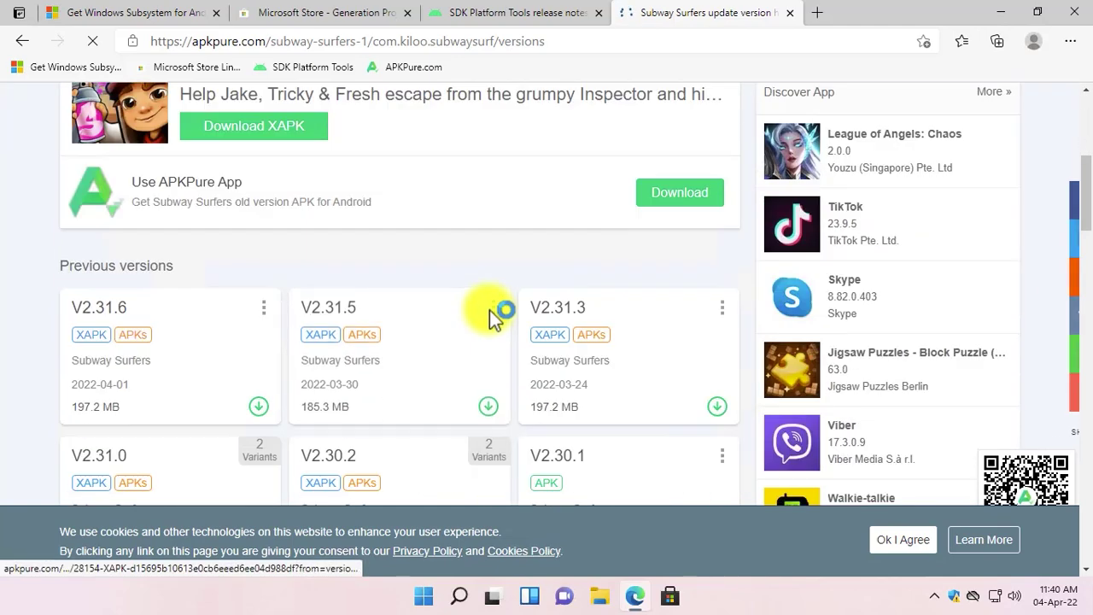
{"action": "scroll", "coordinate": [461, 314], "scroll_direction": "down", "scroll_amount": 2}
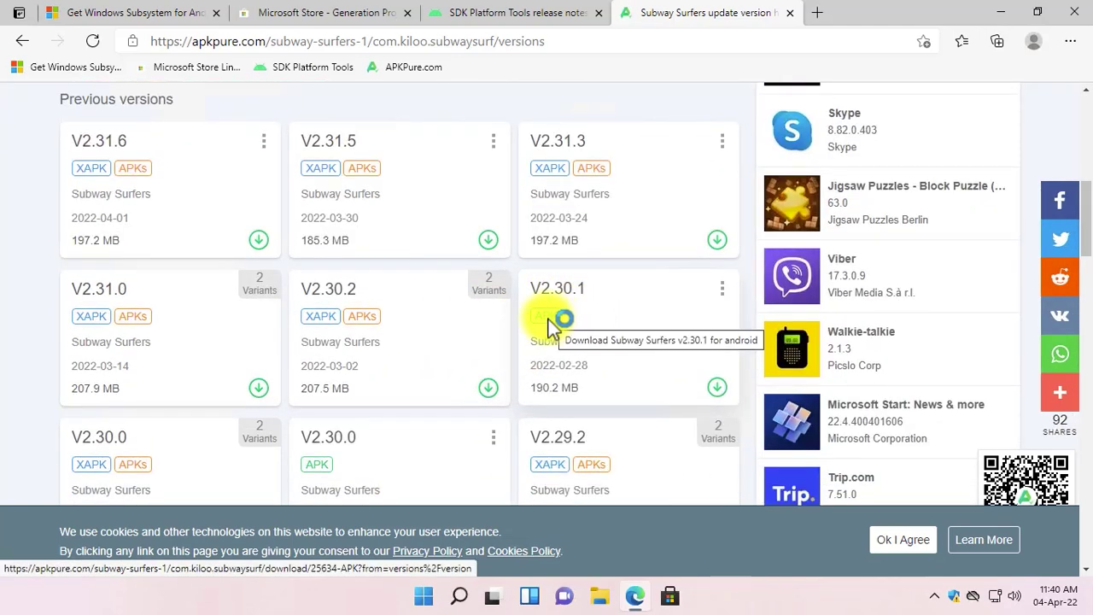
{"action": "left_click", "coordinate": [723, 286]}
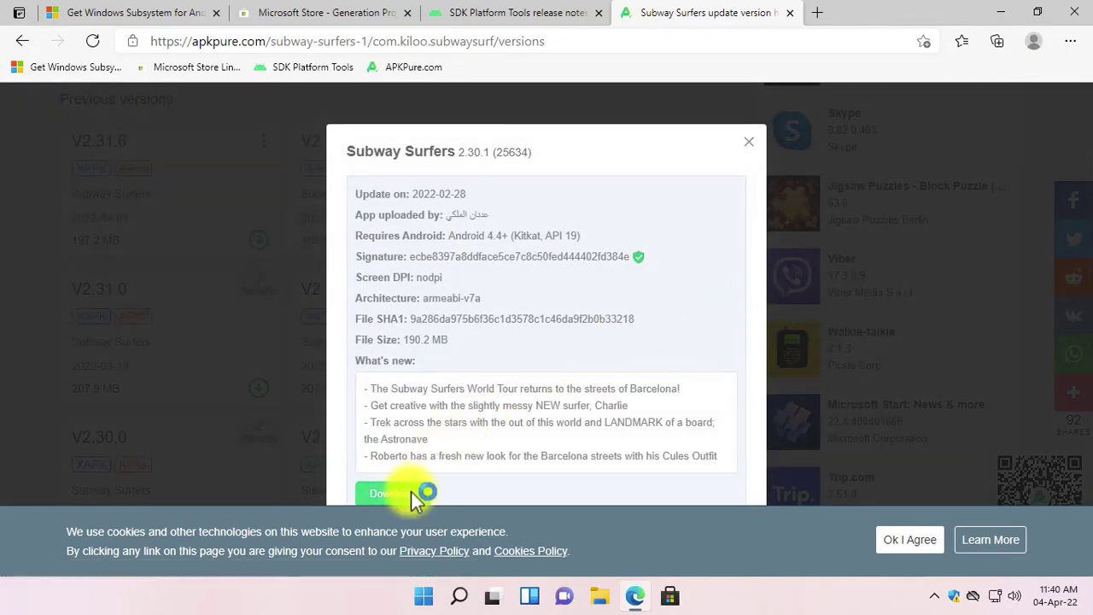
{"action": "left_click", "coordinate": [413, 496]}
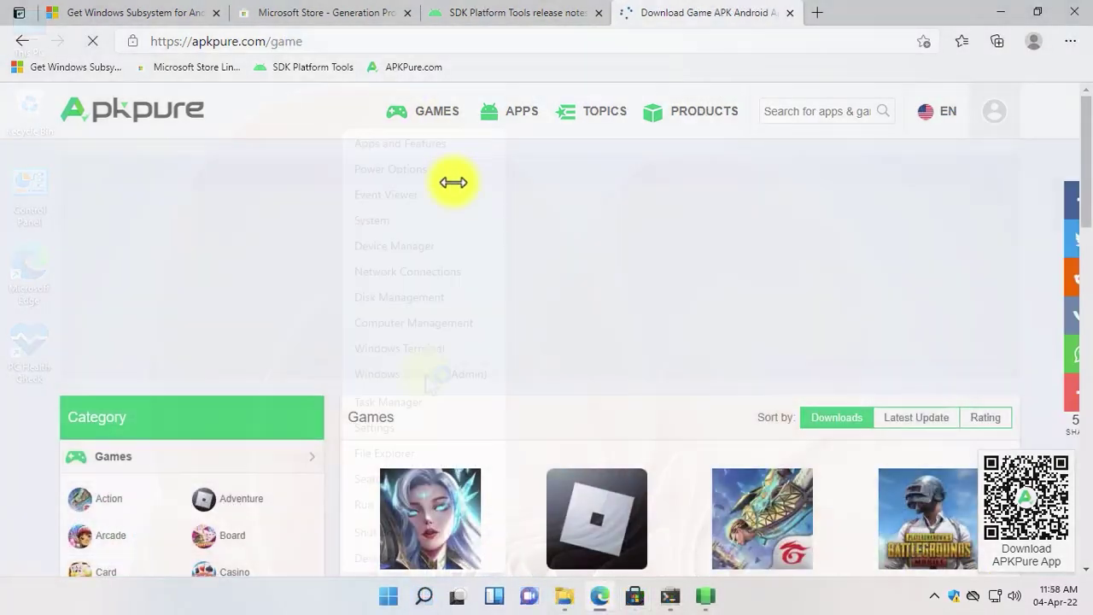
- Download the Candy Crush Saga APK from APKPure and minimize Edge
{"action": "scroll", "coordinate": [451, 183], "scroll_direction": "down", "scroll_amount": 6}
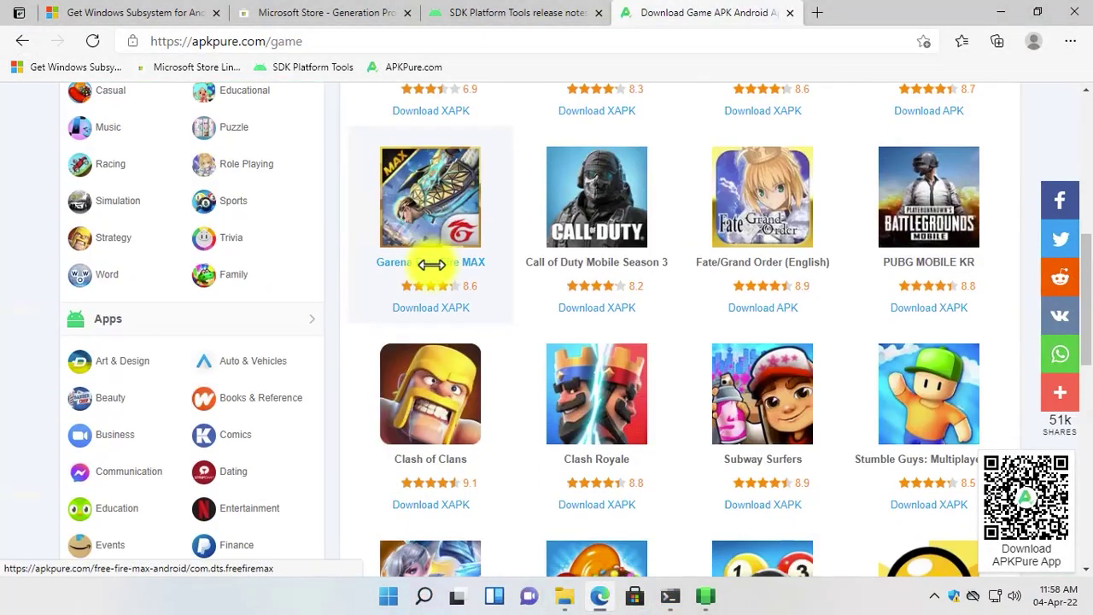
{"action": "scroll", "coordinate": [432, 263], "scroll_direction": "down", "scroll_amount": 4}
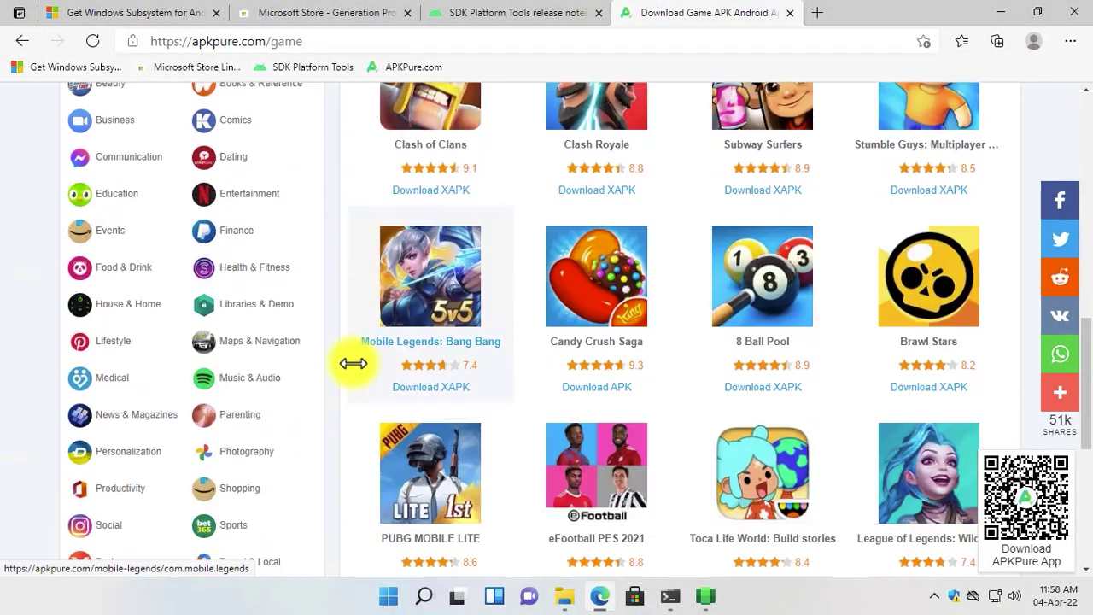
{"action": "scroll", "coordinate": [353, 363], "scroll_direction": "down", "scroll_amount": 1}
{"action": "left_click", "coordinate": [592, 286]}
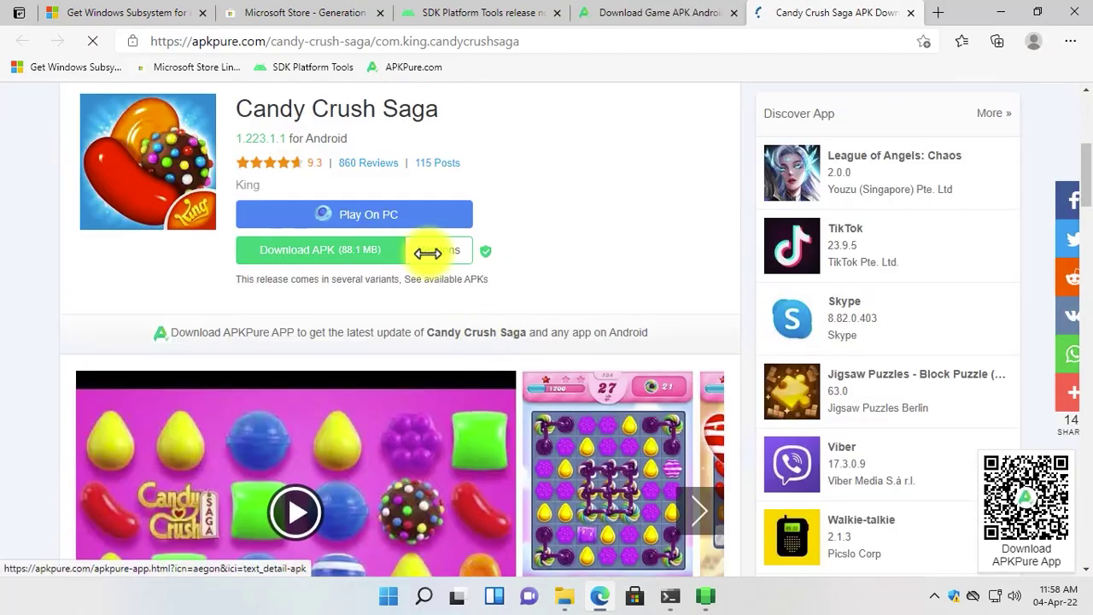
{"action": "left_click", "coordinate": [344, 253]}
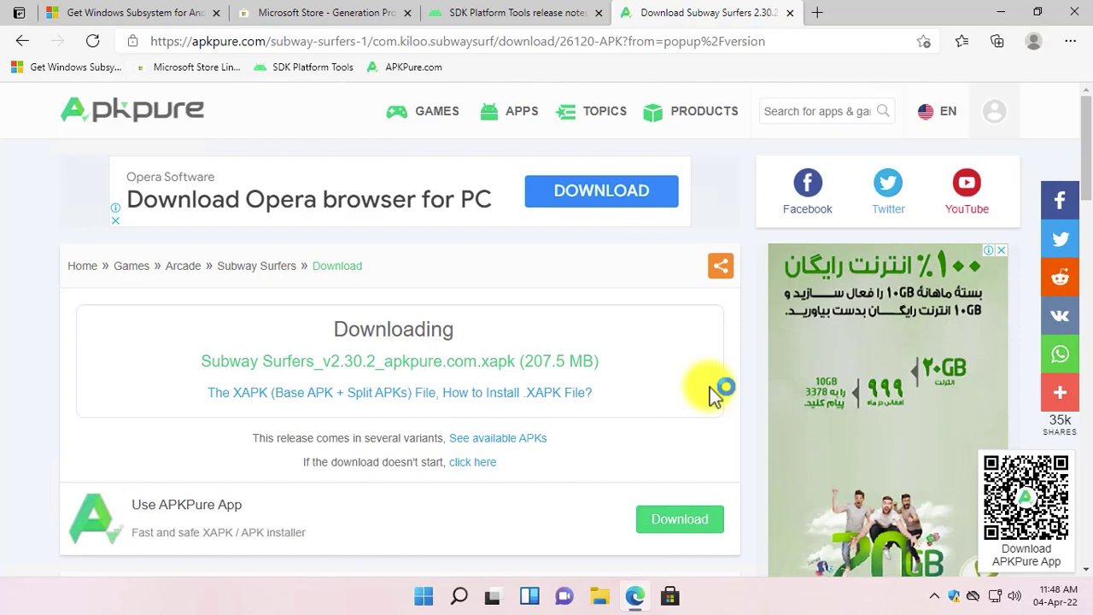
{"action": "left_click", "coordinate": [998, 12]}
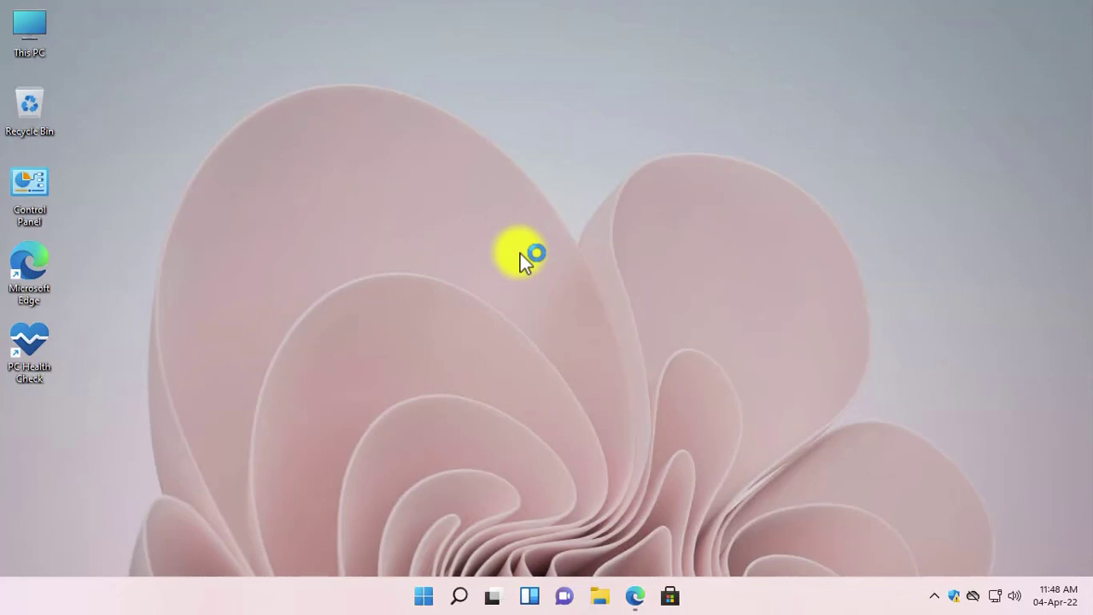
- Launch Terminal as administrator and snap it beside the Downloads folder in File Explorer
{"action": "right_click", "coordinate": [425, 598]}
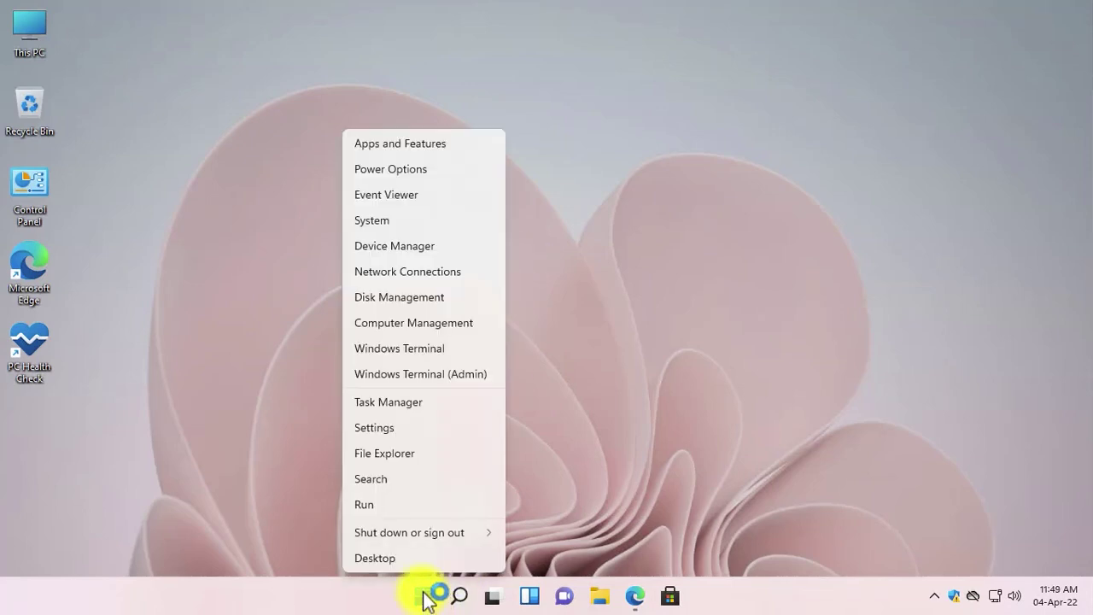
{"action": "left_click", "coordinate": [444, 376]}
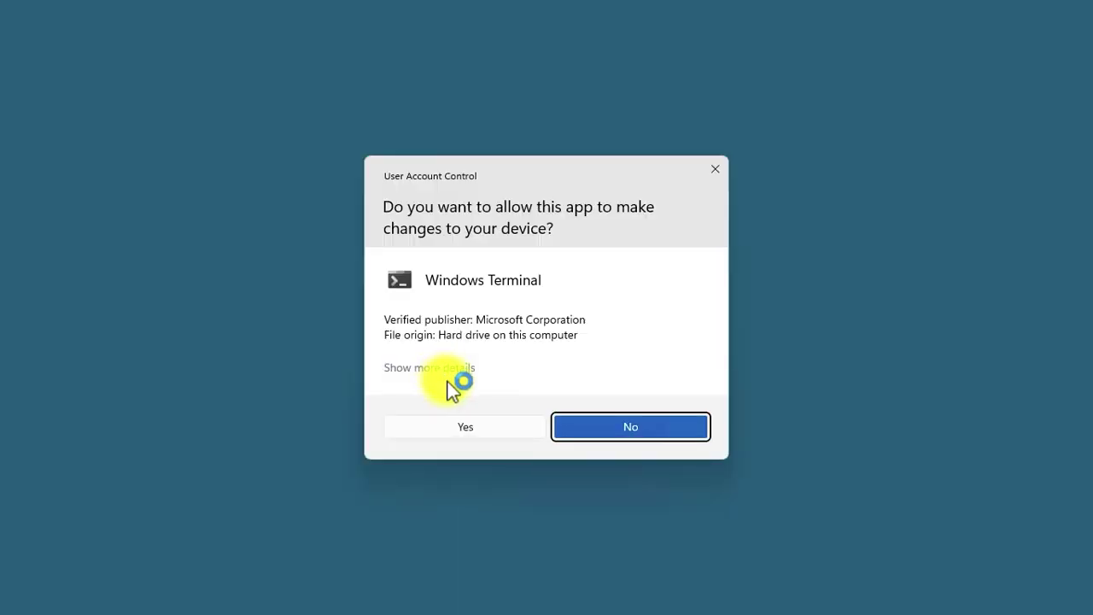
{"action": "left_click", "coordinate": [463, 427]}
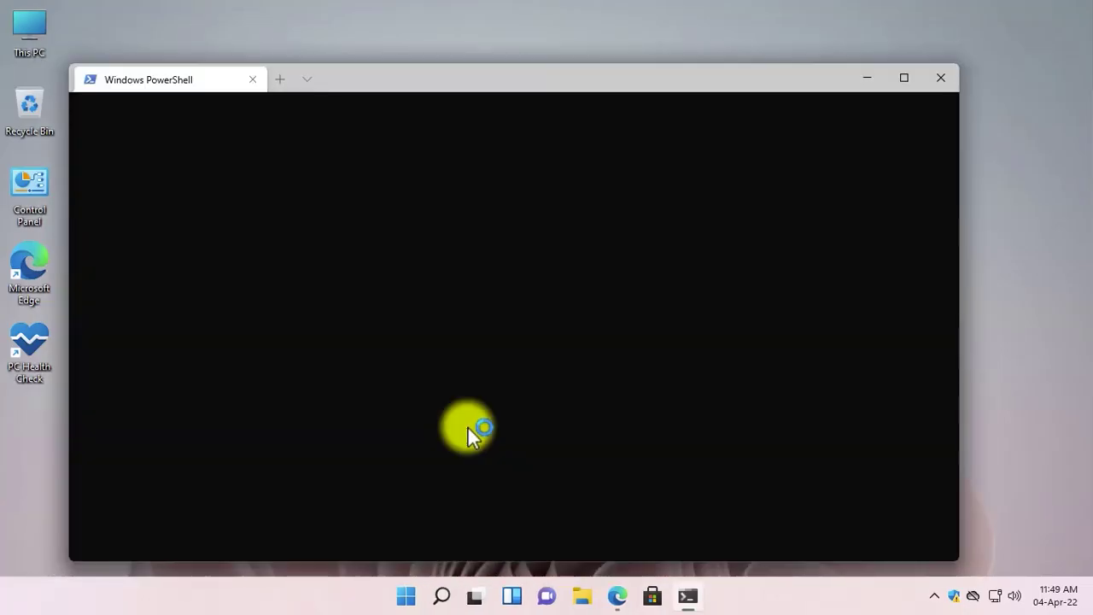
{"action": "key", "text": "super+Right"}
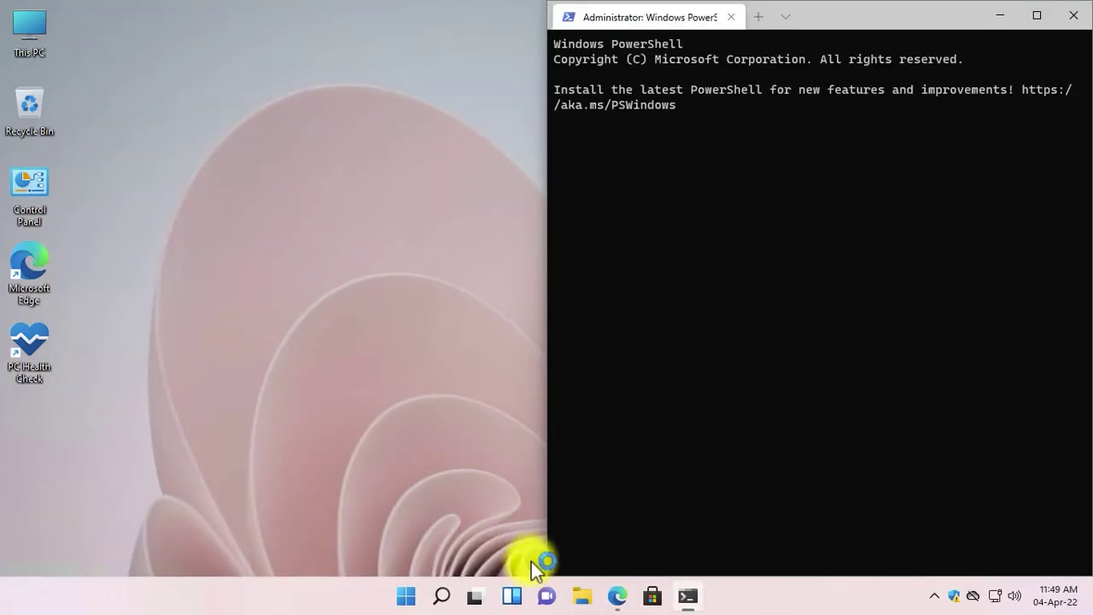
{"action": "left_click", "coordinate": [583, 595]}
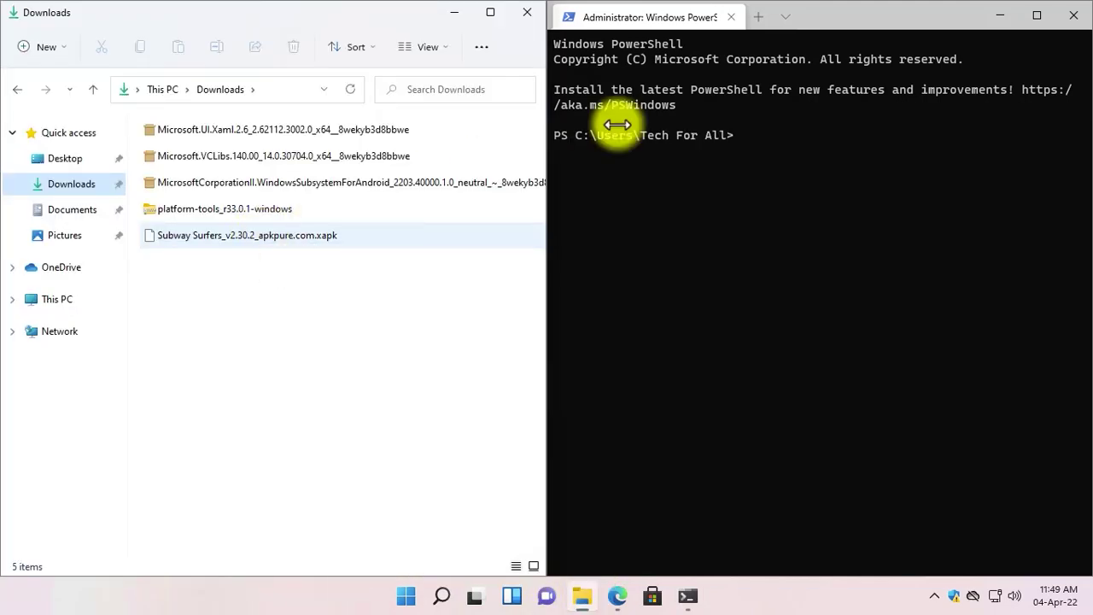
- Paste the WSA msixbundle's copied path after add-appxpackage in PowerShell
{"action": "left_click", "coordinate": [845, 135]}
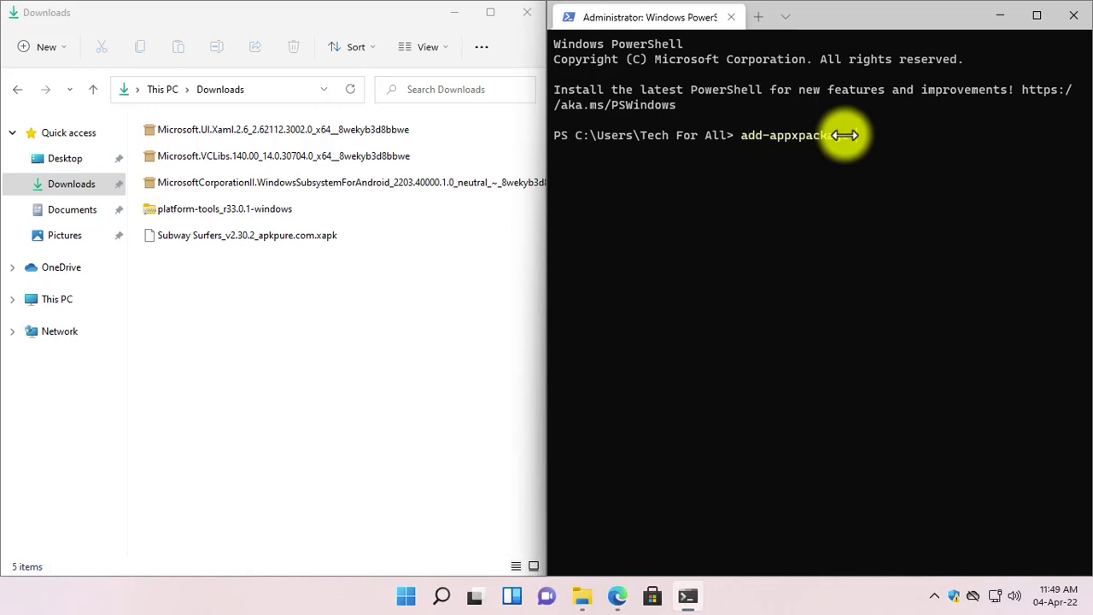
{"action": "left_click", "coordinate": [397, 187]}
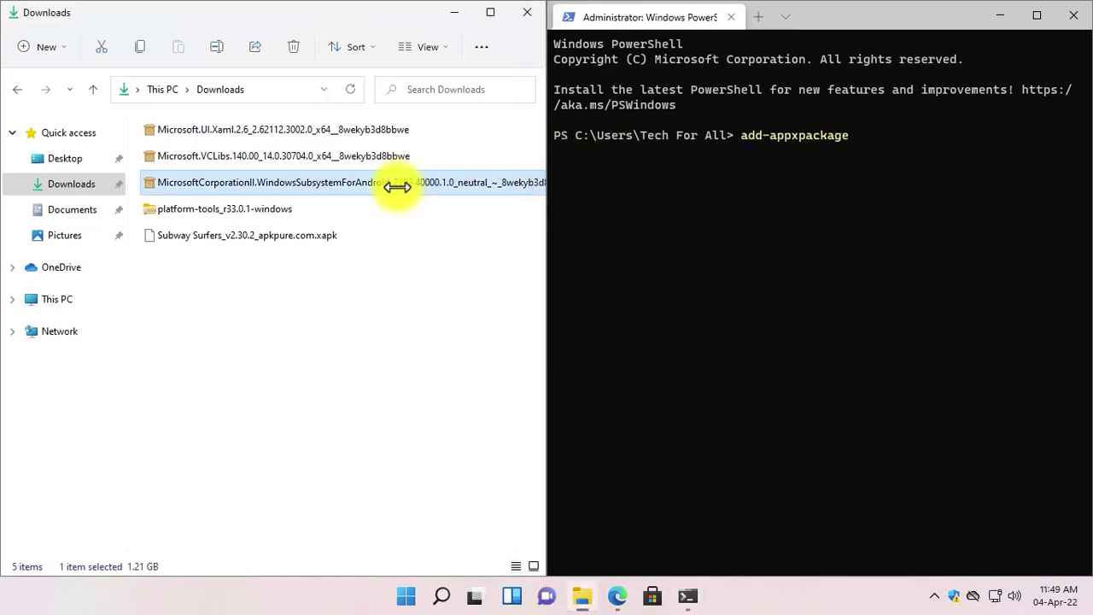
{"action": "right_click", "coordinate": [397, 186]}
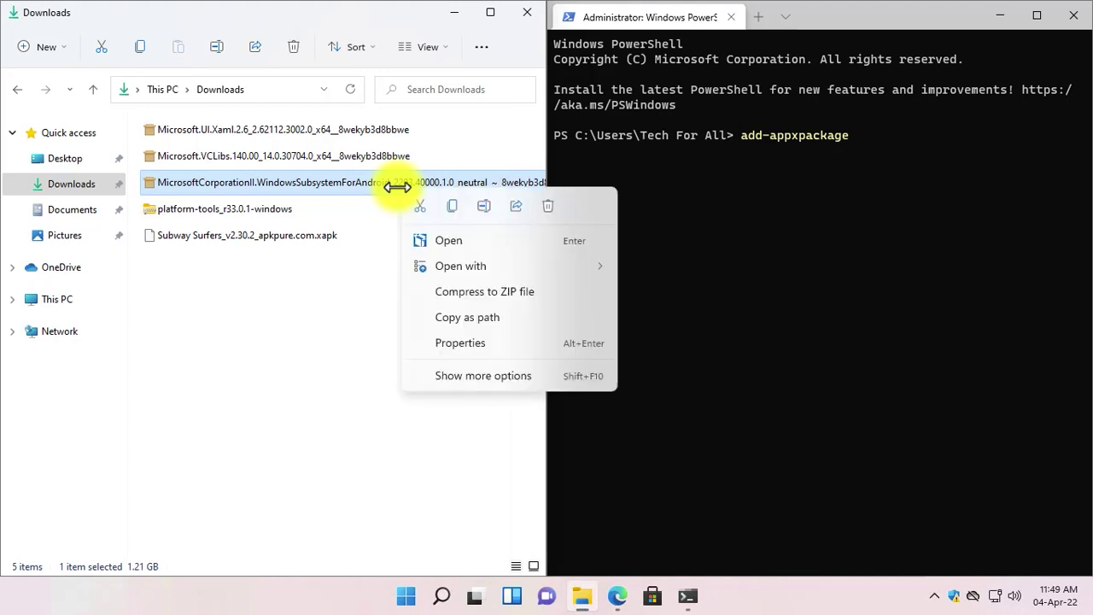
{"action": "left_click", "coordinate": [470, 317]}
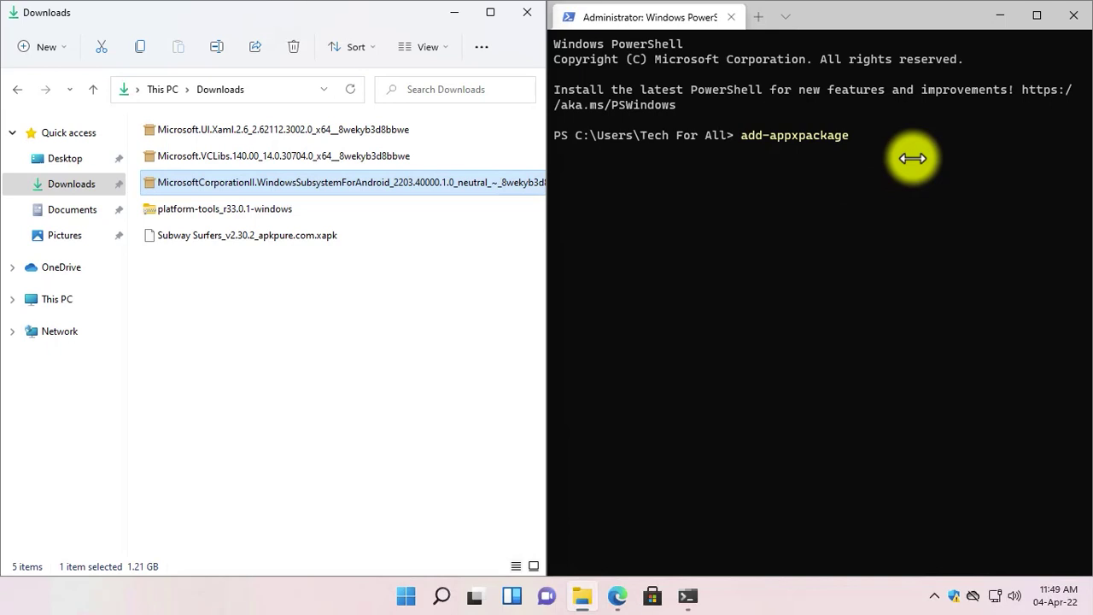
{"action": "right_click", "coordinate": [912, 158]}
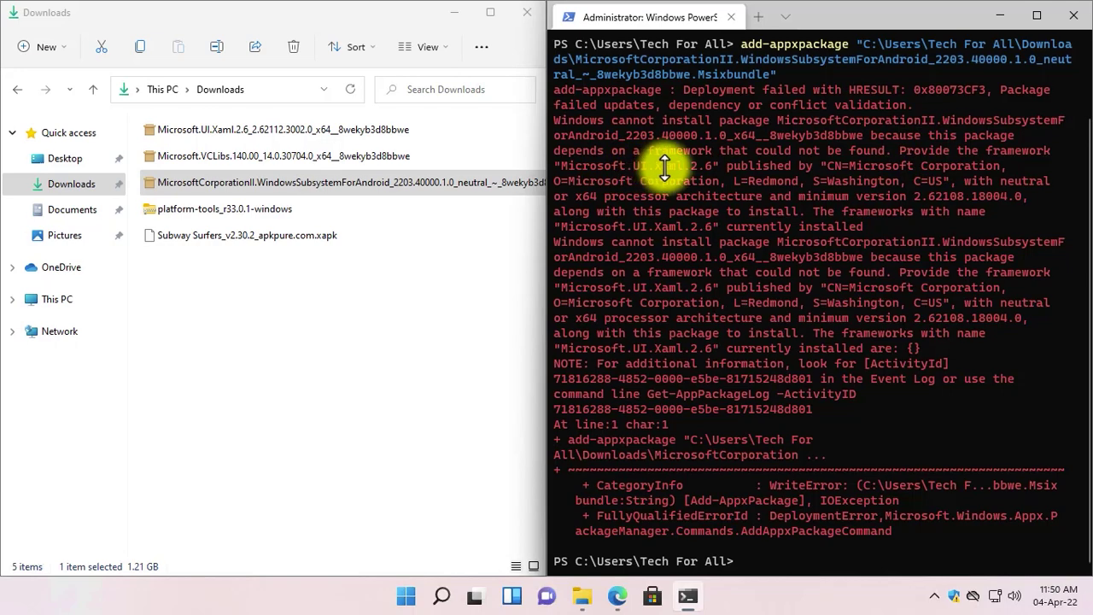
- Install the Microsoft.UI.Xaml.2.6 appx with add-appxpackage and its copied path, then run cls
{"action": "left_click", "coordinate": [345, 129]}
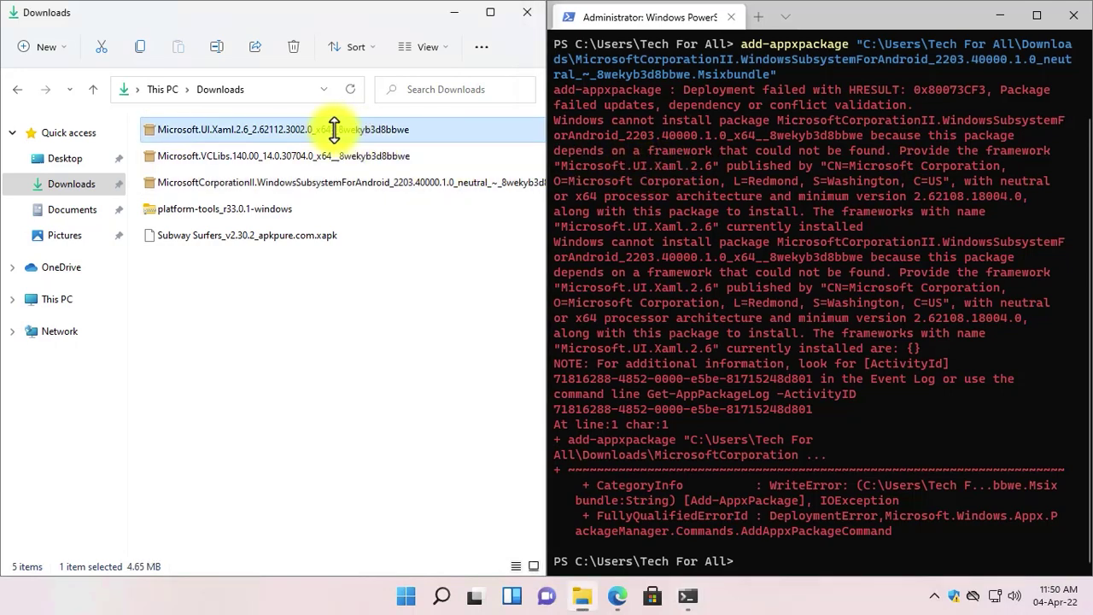
{"action": "right_click", "coordinate": [359, 129]}
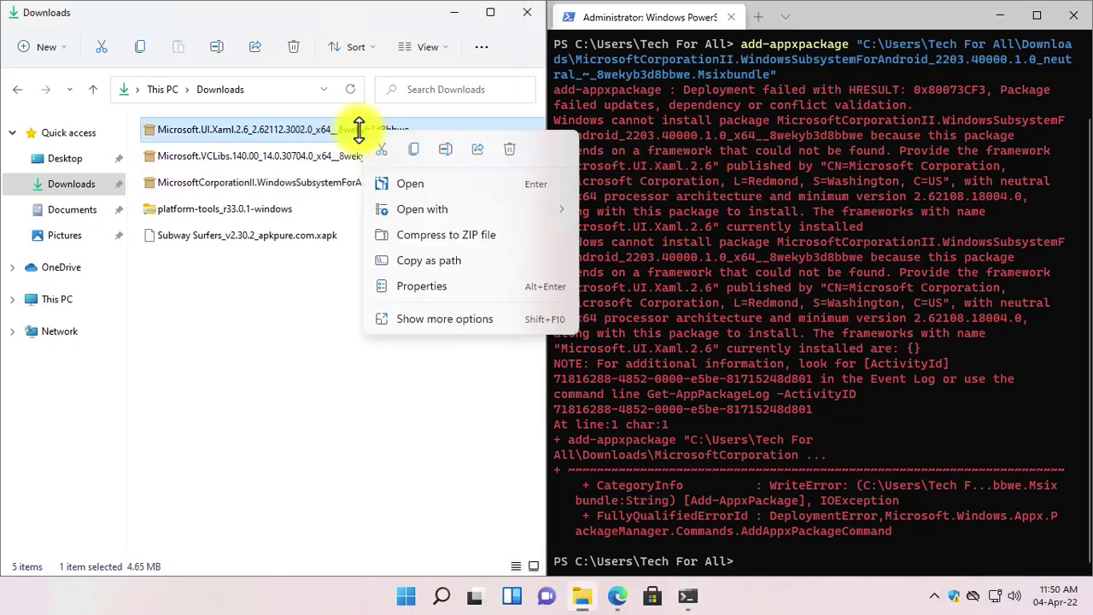
{"action": "left_click", "coordinate": [413, 261]}
{"action": "left_click", "coordinate": [791, 555]}
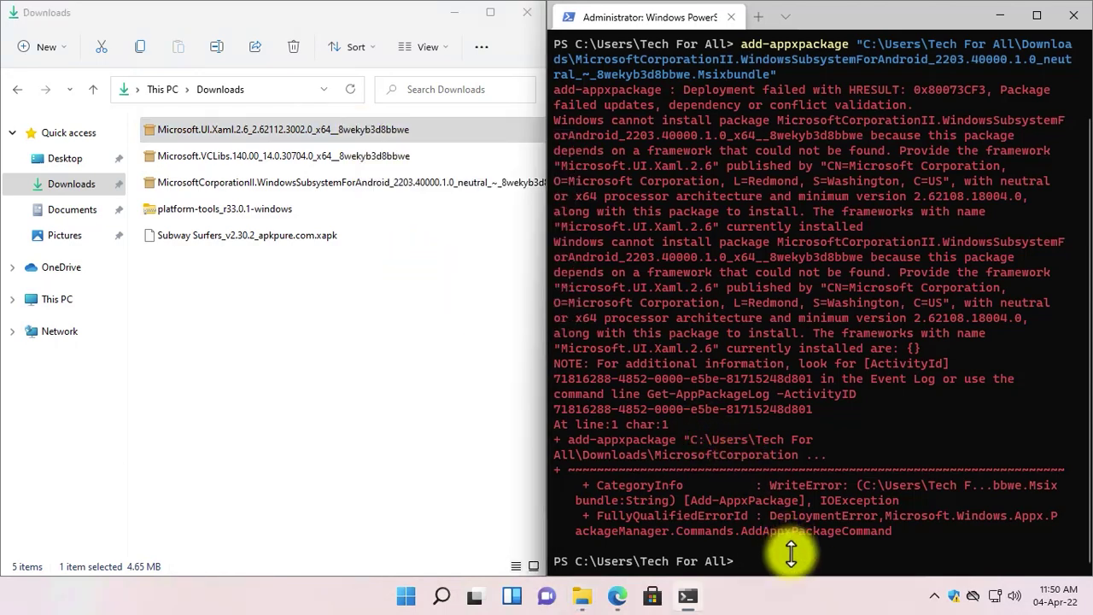
{"action": "type", "text": "add-appxpackae"}
{"action": "key", "text": "BackSpace"}
{"action": "type", "text": "ge"}
{"action": "key", "text": "ctrl+v"}
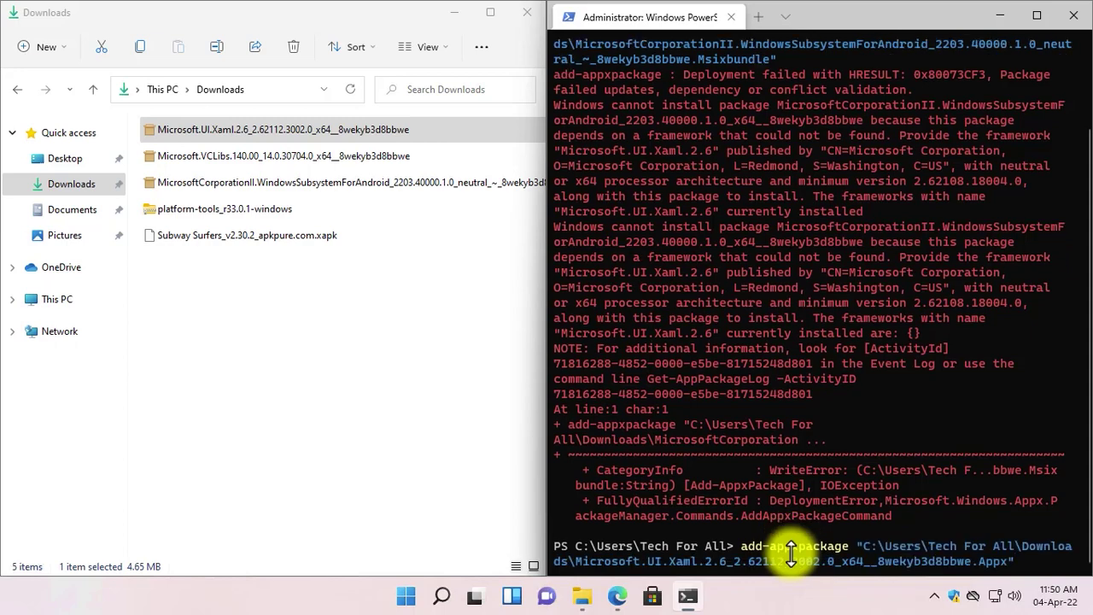
{"action": "key", "text": "Return"}
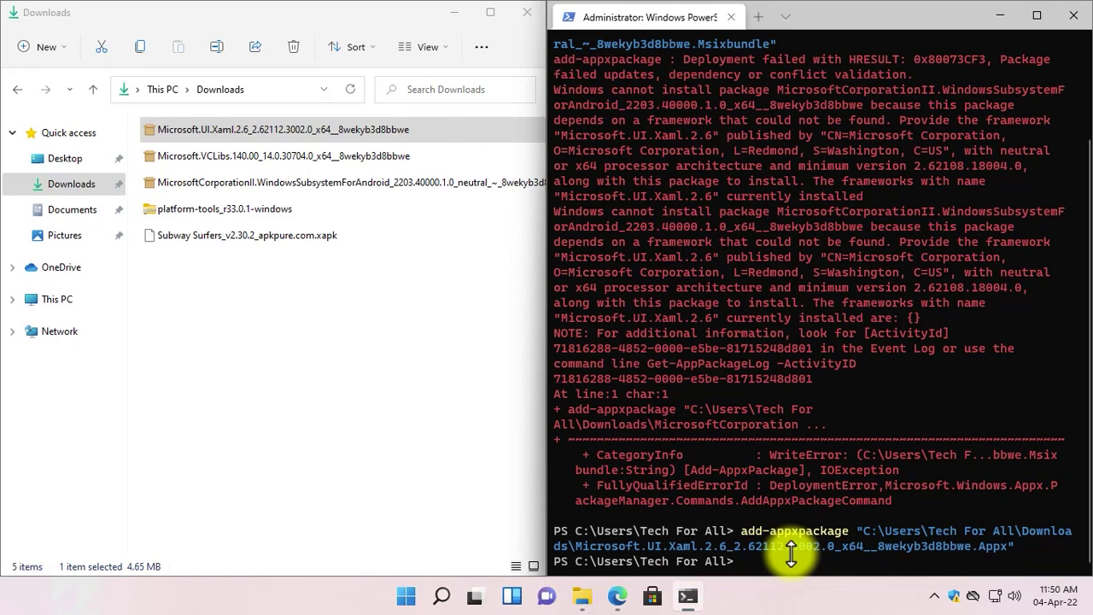
{"action": "type", "text": "cls"}
{"action": "key", "text": "Return"}
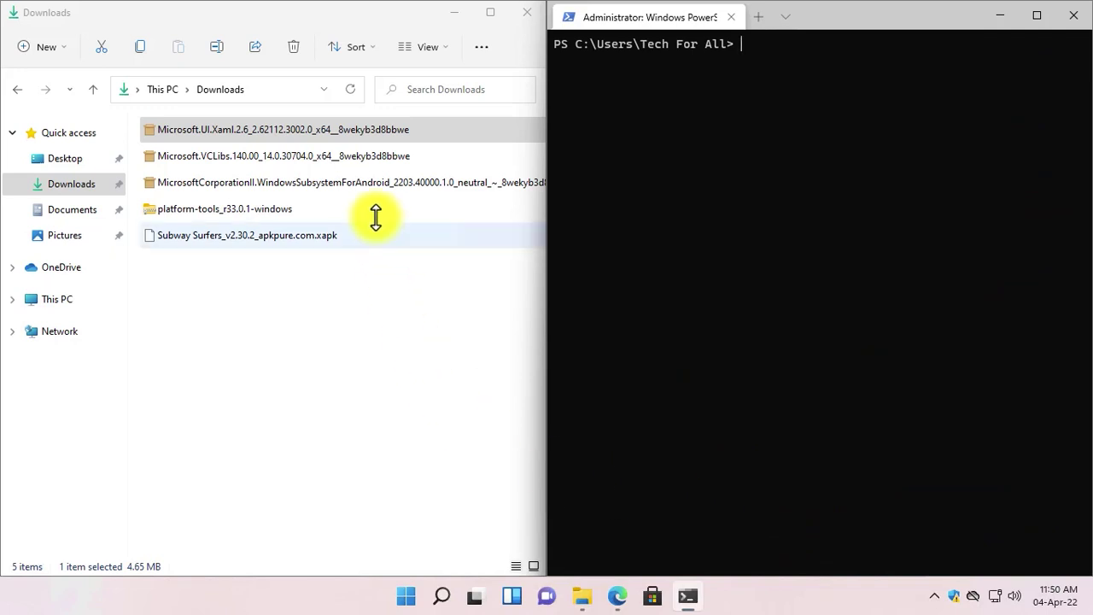
- Run add-appxpackage with the copied WSA msixbundle path and let deployment finish
{"action": "left_click", "coordinate": [373, 186]}
{"action": "right_click", "coordinate": [373, 186]}
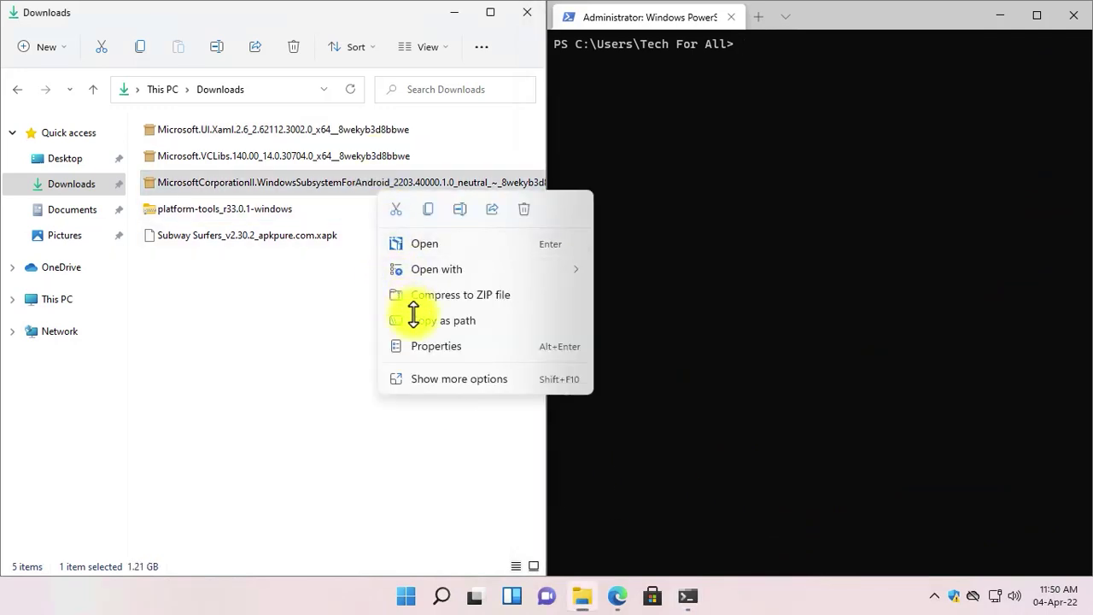
{"action": "left_click", "coordinate": [422, 323]}
{"action": "left_click", "coordinate": [825, 144]}
{"action": "type", "text": "add-appxpackage"}
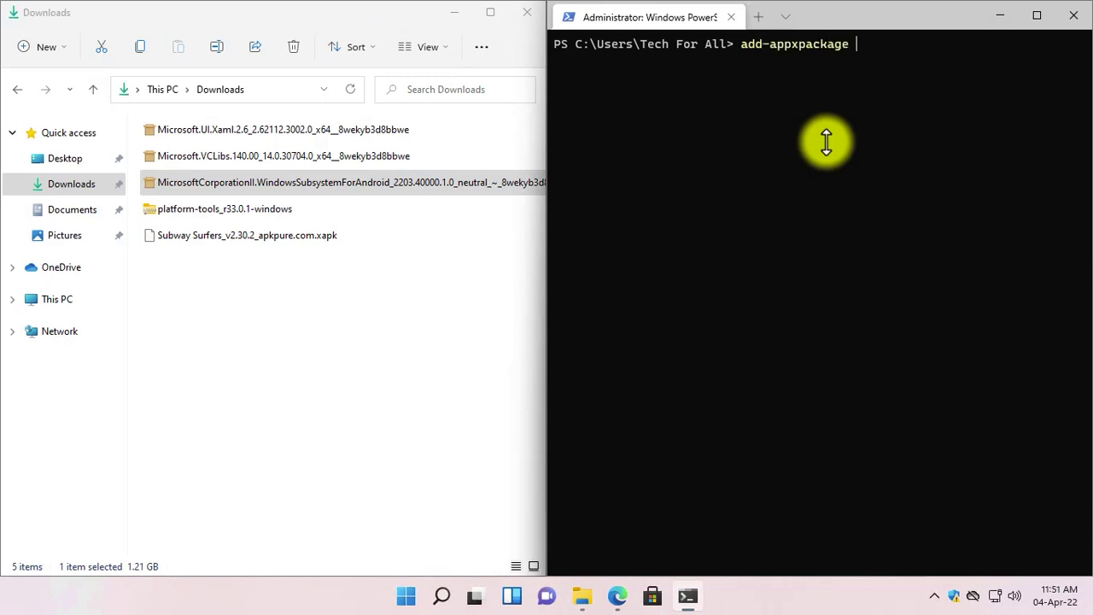
{"action": "key", "text": "ctrl+v"}
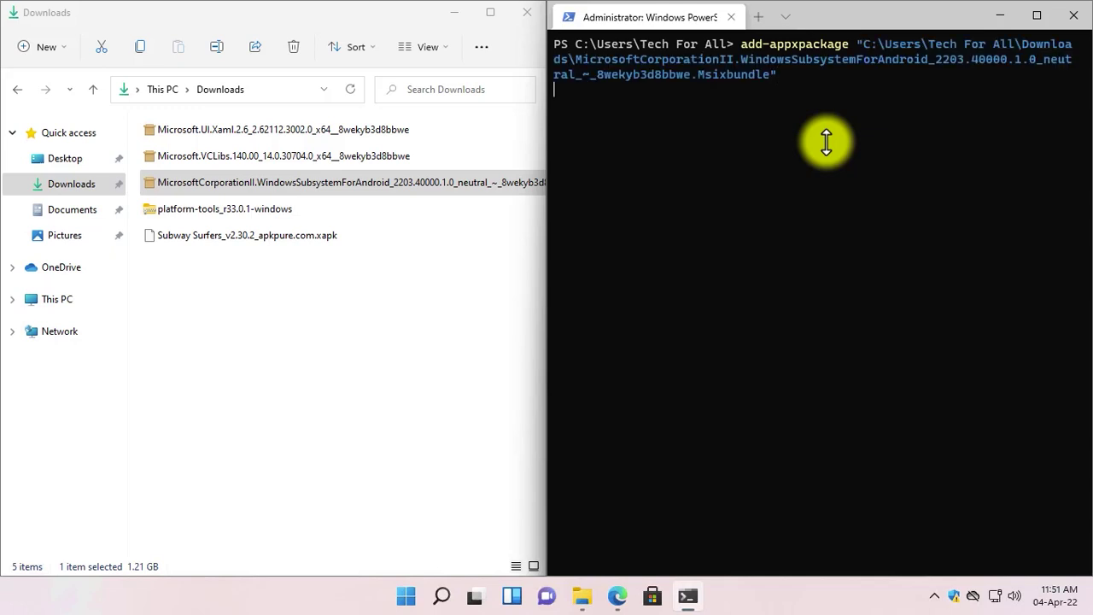
{"action": "key", "text": "Return"}
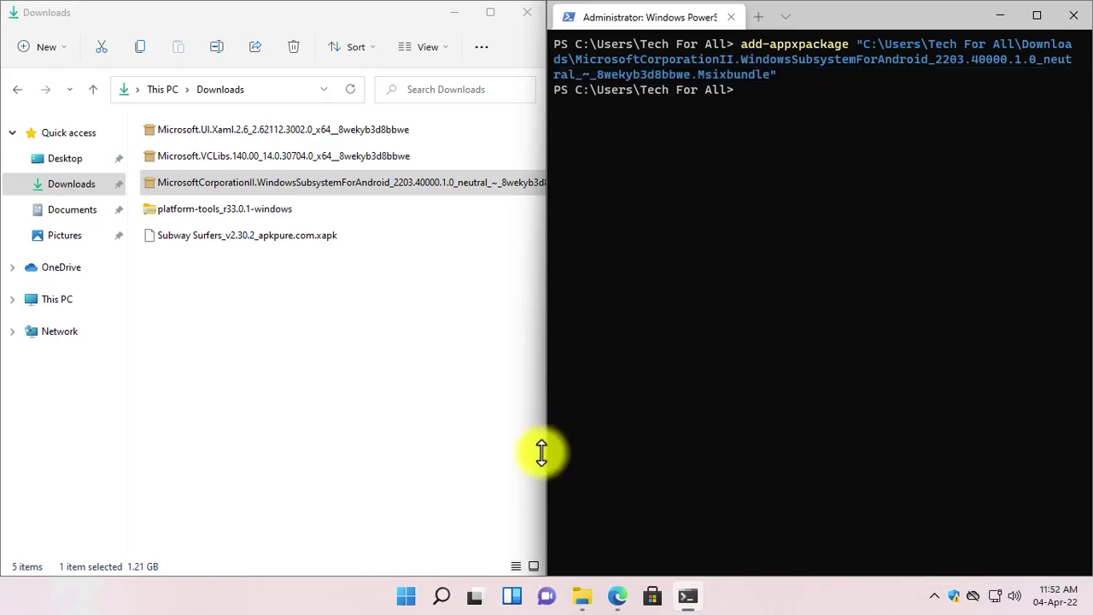
{"action": "left_click", "coordinate": [407, 596]}
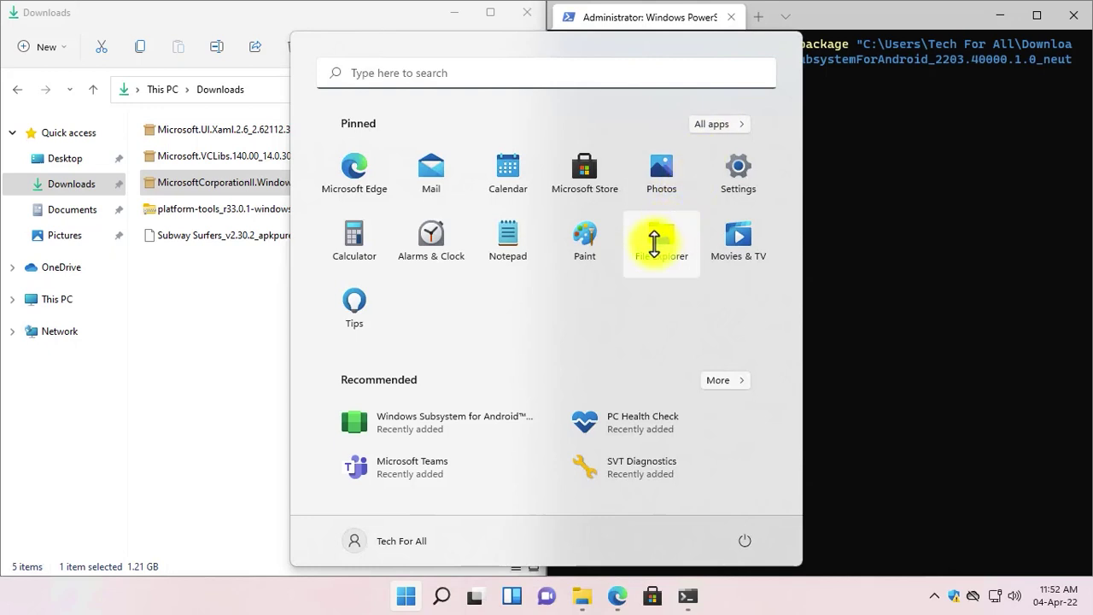
- Start Windows Subsystem for Android Settings from the Start menu's All apps list
{"action": "left_click", "coordinate": [728, 123]}
{"action": "scroll", "coordinate": [613, 295], "scroll_direction": "down", "scroll_amount": 12}
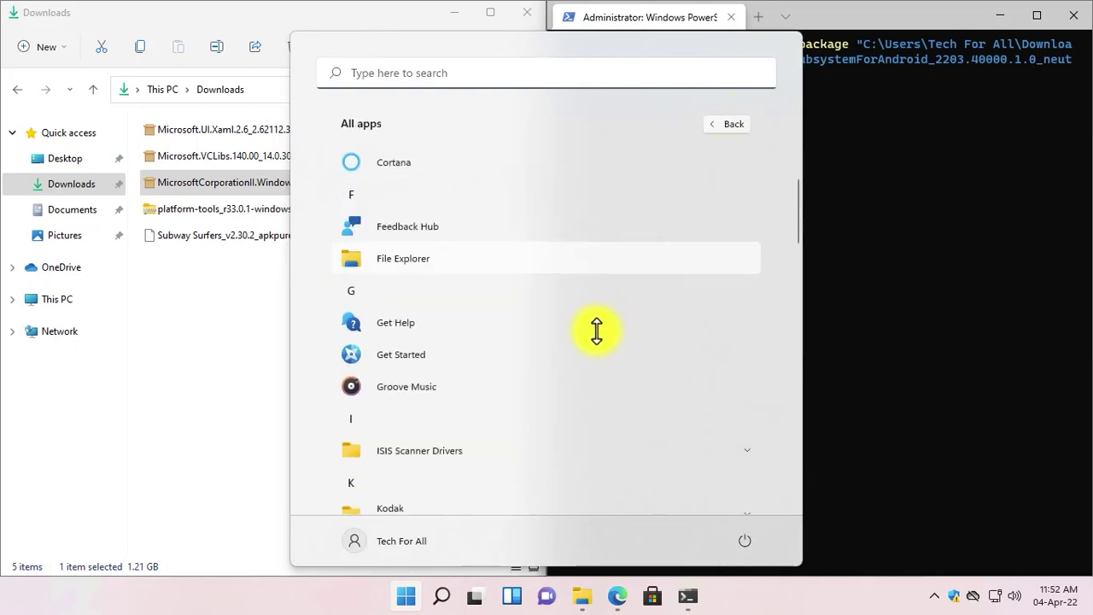
{"action": "scroll", "coordinate": [583, 366], "scroll_direction": "down", "scroll_amount": 10}
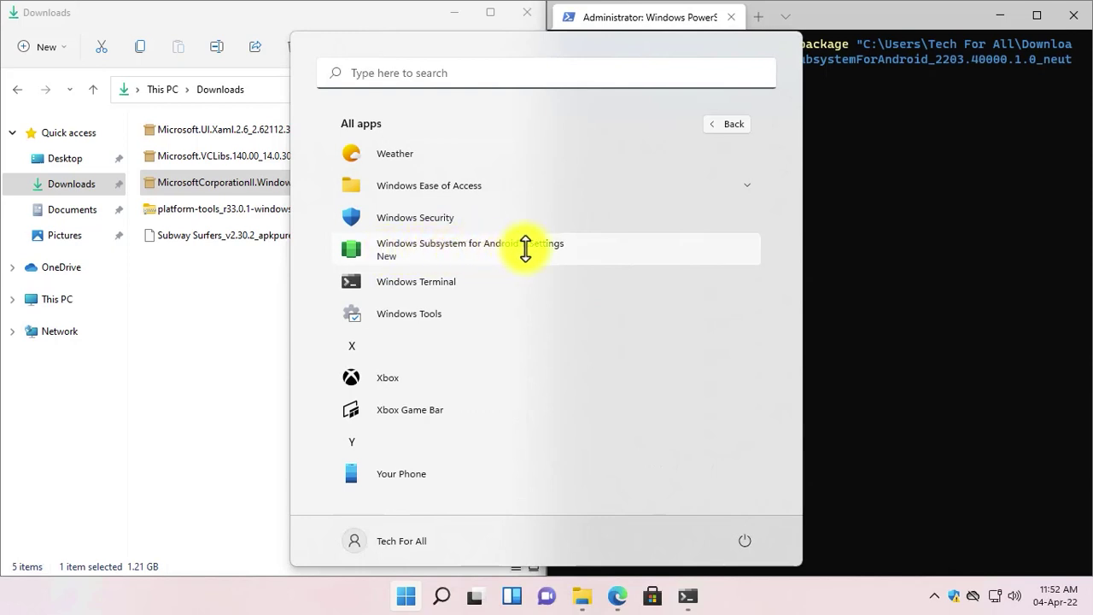
{"action": "left_click", "coordinate": [525, 248]}
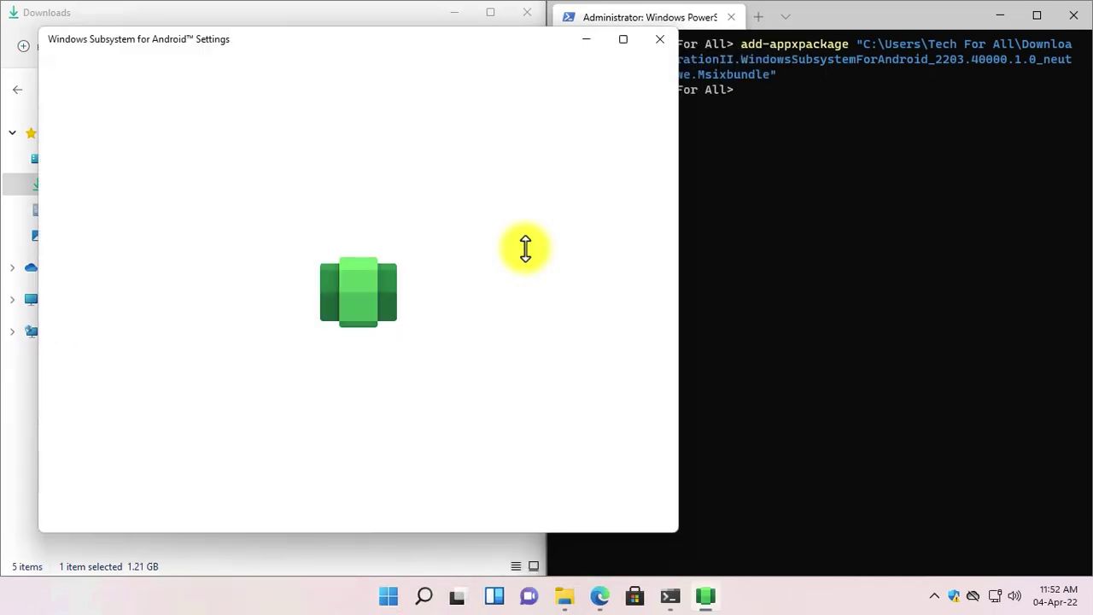
- Maximize WSA Settings, try refreshing the IP address, and open the subsystem's Files to start it
{"action": "left_click", "coordinate": [624, 38]}
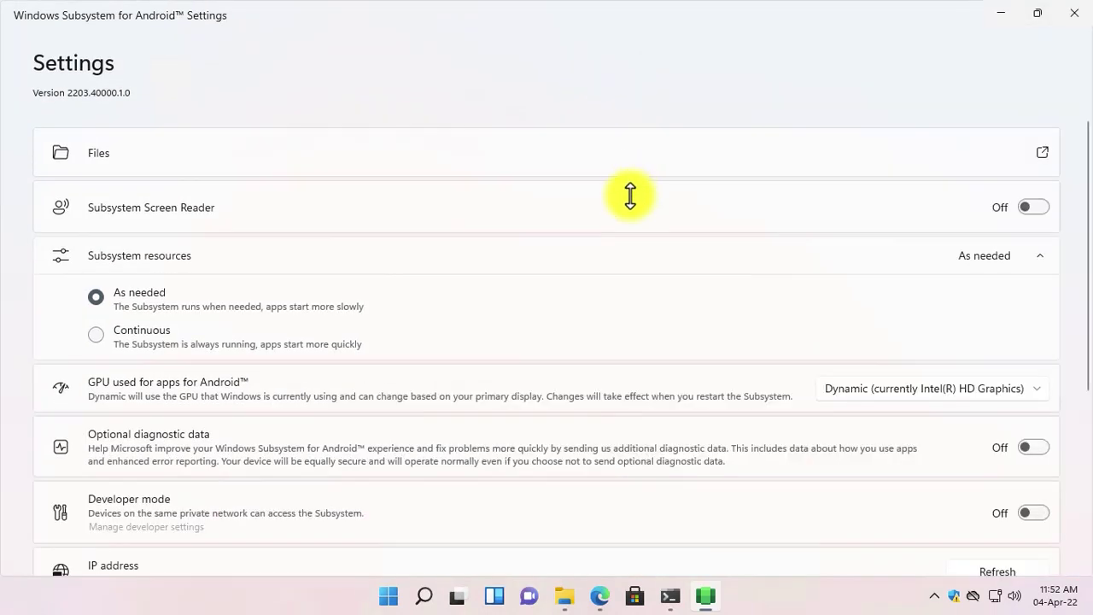
{"action": "scroll", "coordinate": [617, 274], "scroll_direction": "down", "scroll_amount": 5}
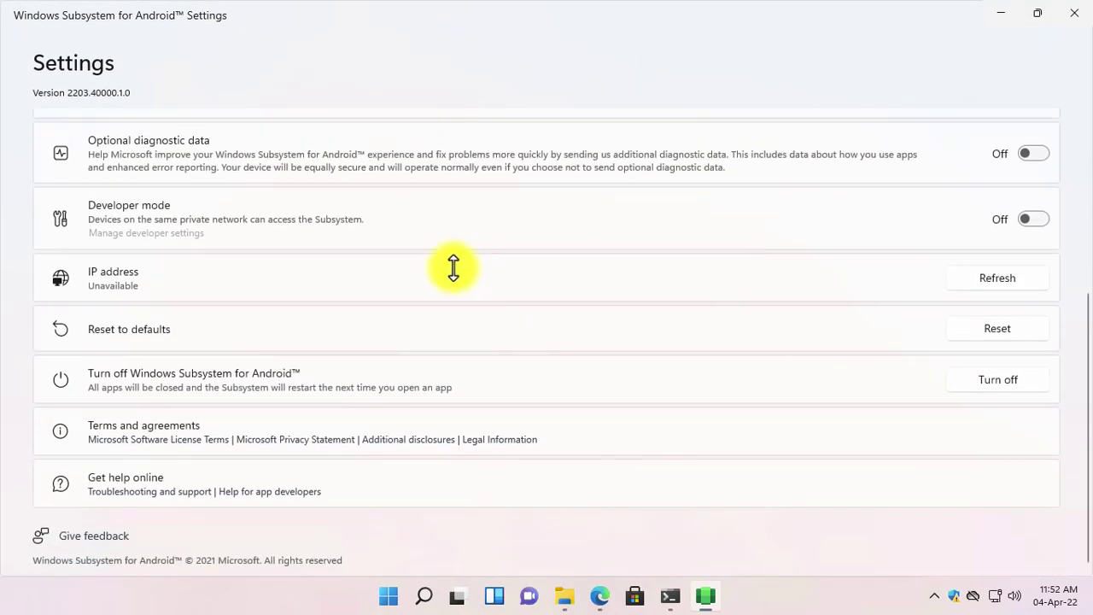
{"action": "left_click", "coordinate": [991, 275]}
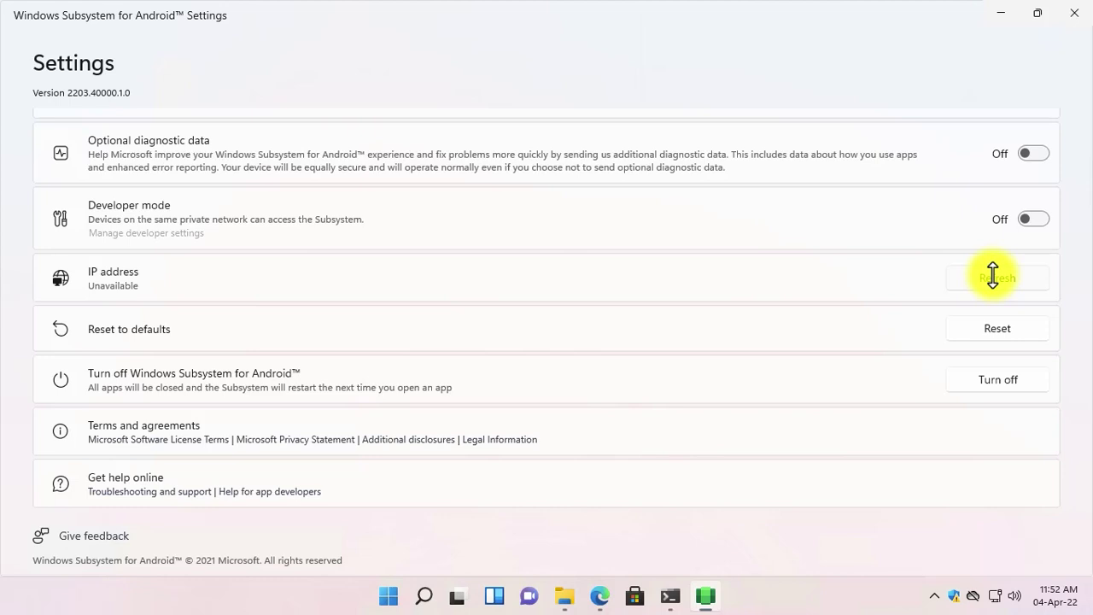
{"action": "scroll", "coordinate": [993, 272], "scroll_direction": "up", "scroll_amount": 5}
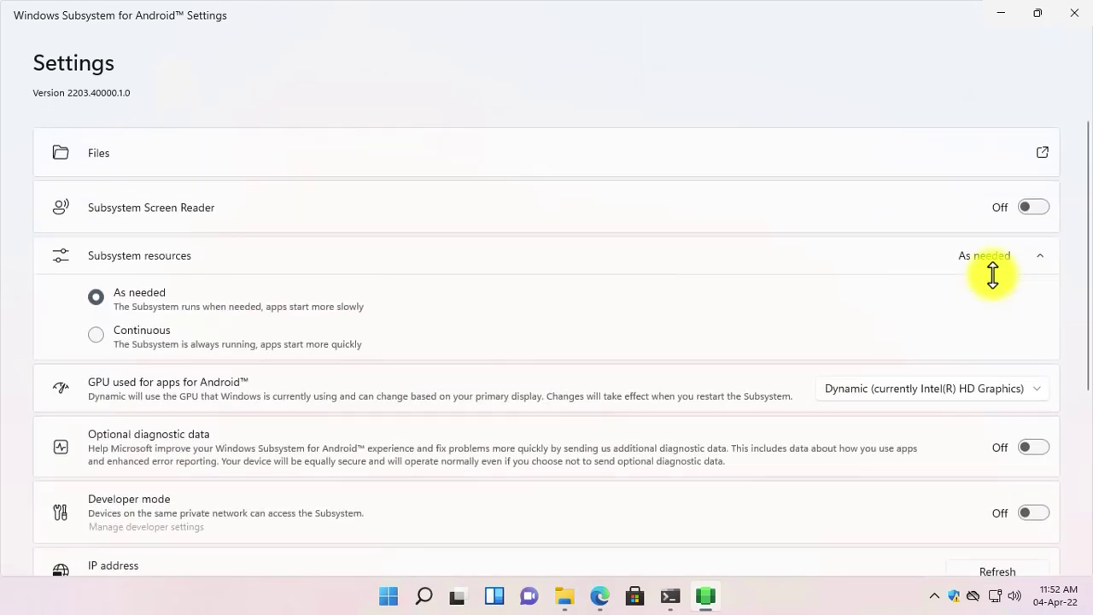
{"action": "left_click", "coordinate": [1042, 151]}
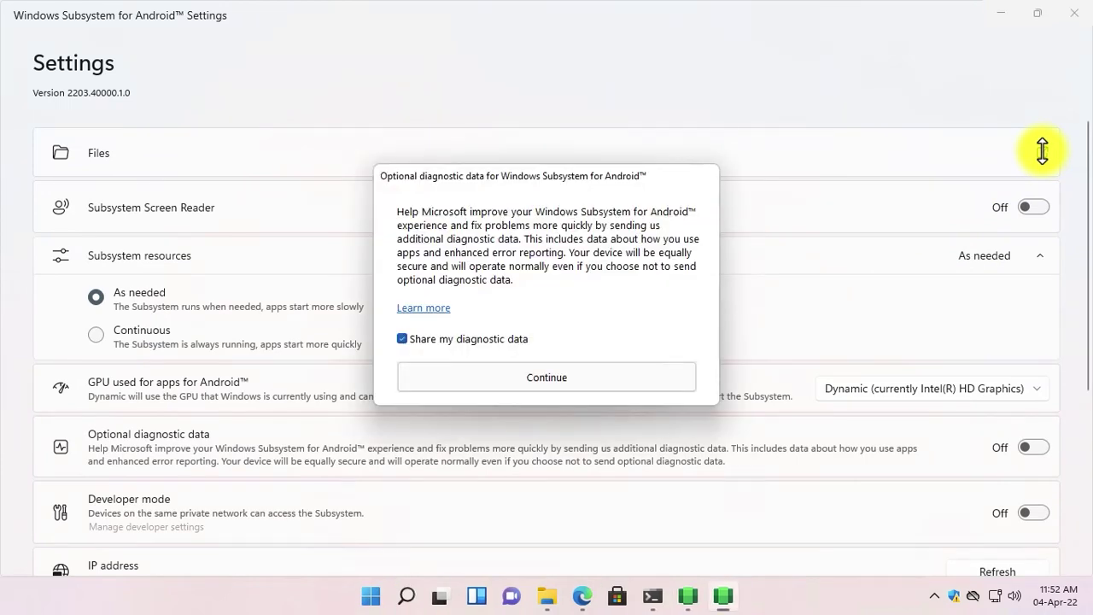
- Accept diagnostic data sharing to start the subsystem, copy its IP address, and minimize Settings
{"action": "left_click", "coordinate": [551, 377]}
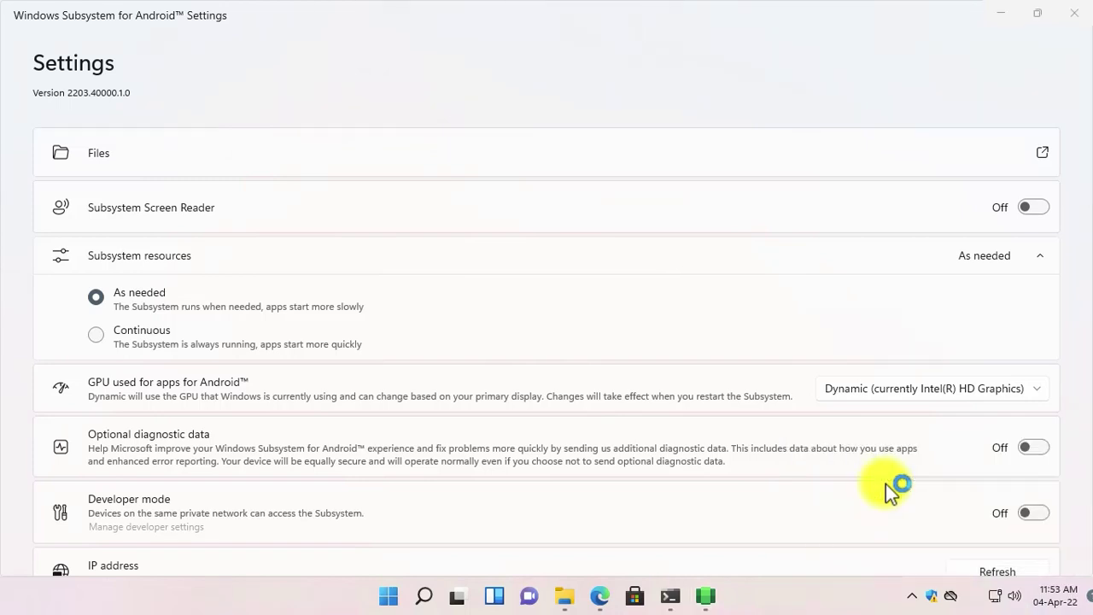
{"action": "scroll", "coordinate": [896, 390], "scroll_direction": "down", "scroll_amount": 3}
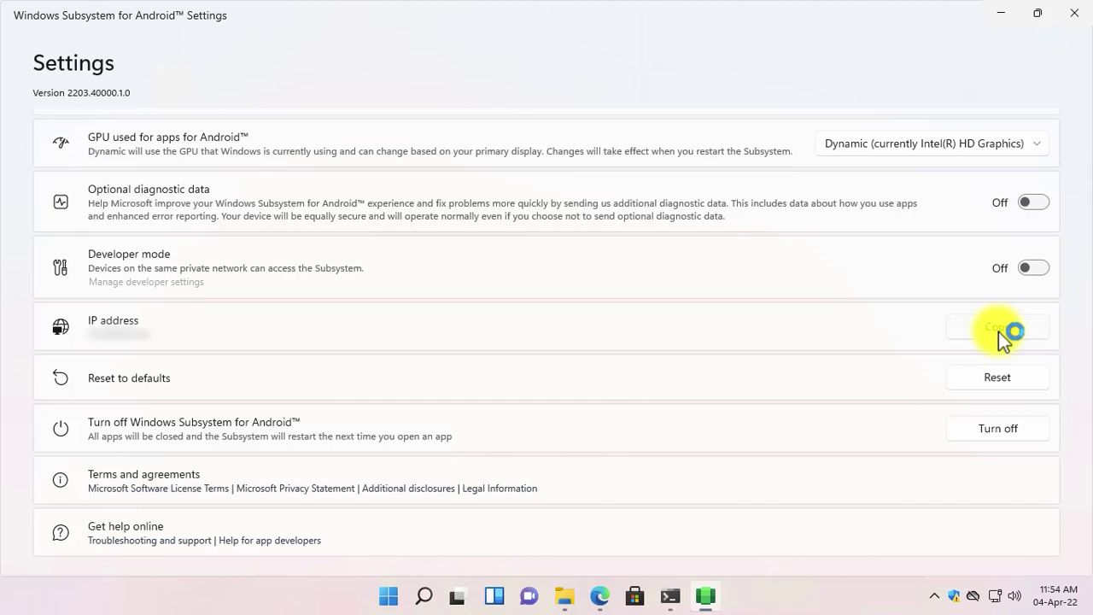
{"action": "left_click", "coordinate": [999, 332]}
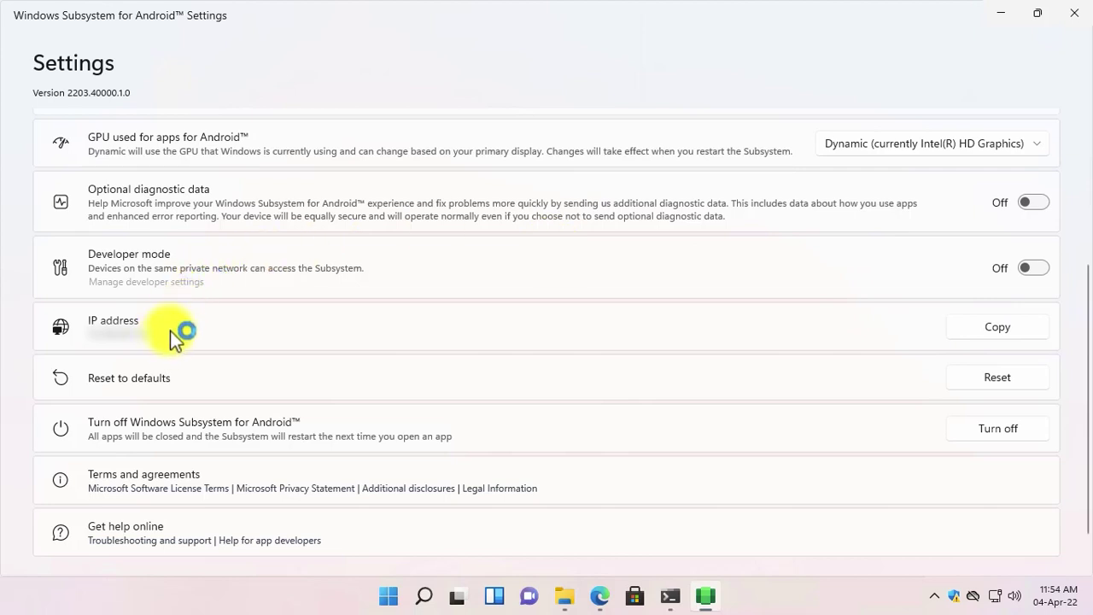
{"action": "left_click", "coordinate": [1000, 15]}
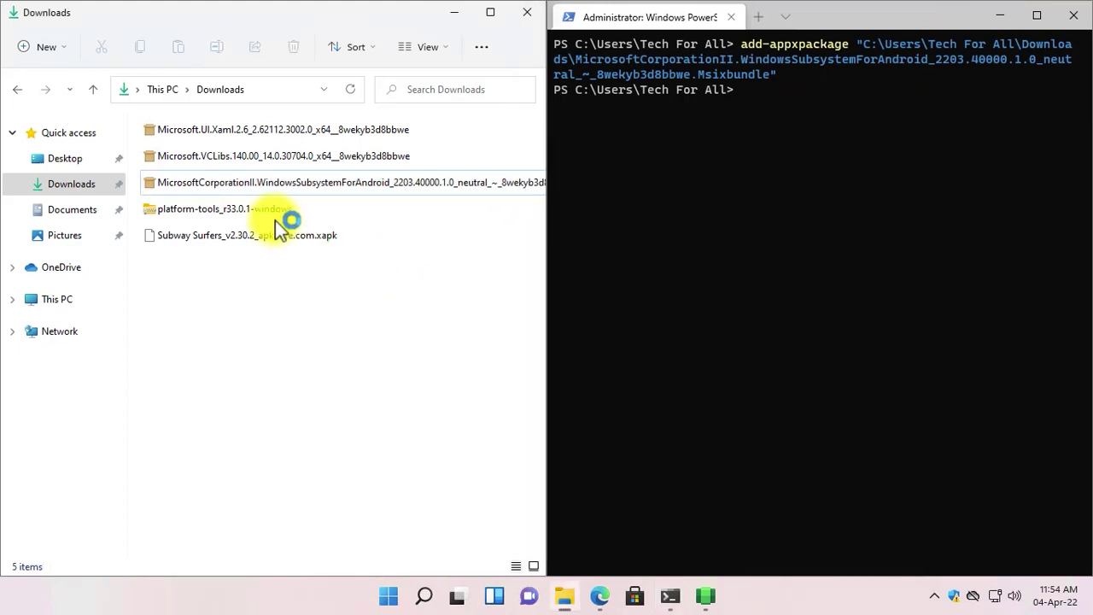
- Extract the platform-tools archive to its suggested folder in Downloads
{"action": "left_click", "coordinate": [265, 212]}
{"action": "right_click", "coordinate": [265, 211]}
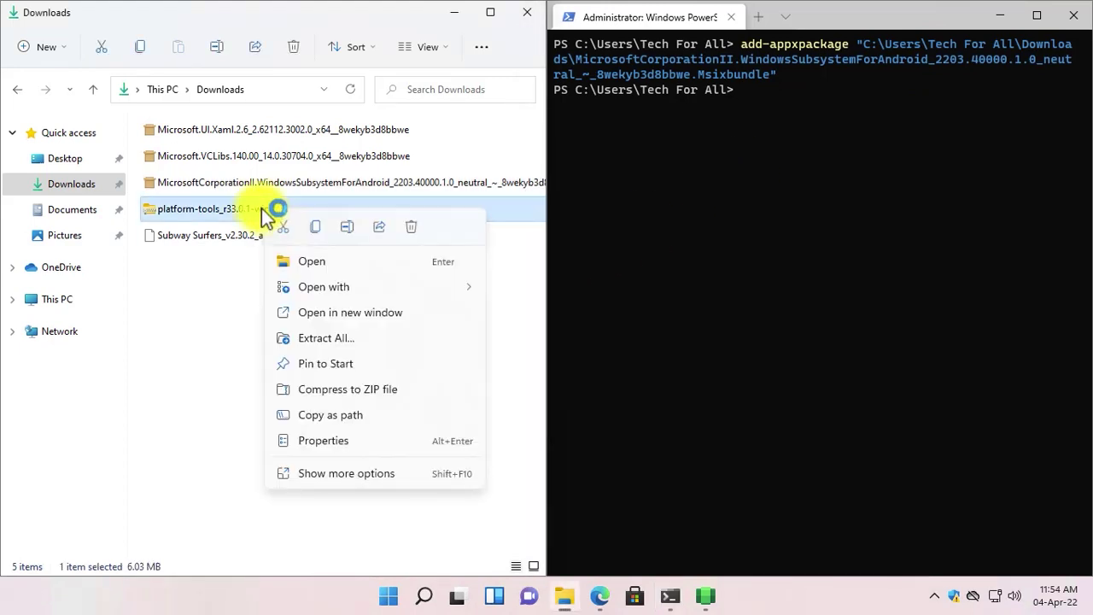
{"action": "left_click", "coordinate": [347, 341]}
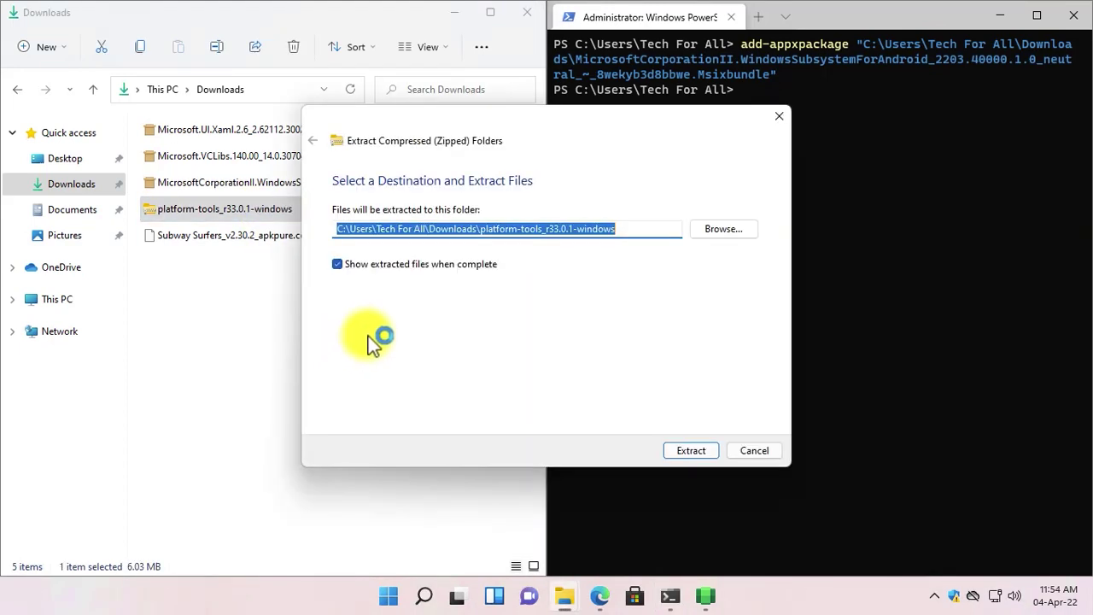
{"action": "left_click", "coordinate": [692, 450]}
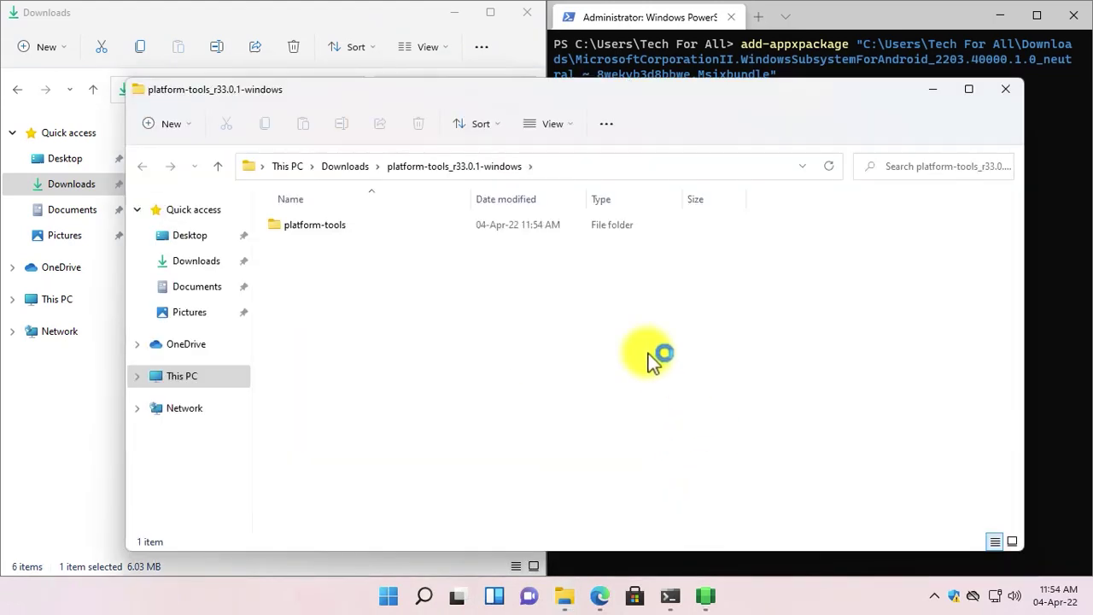
- Tile the platform-tools folder, Downloads and PowerShell windows side by side with Snap Layouts
{"action": "left_click", "coordinate": [337, 225]}
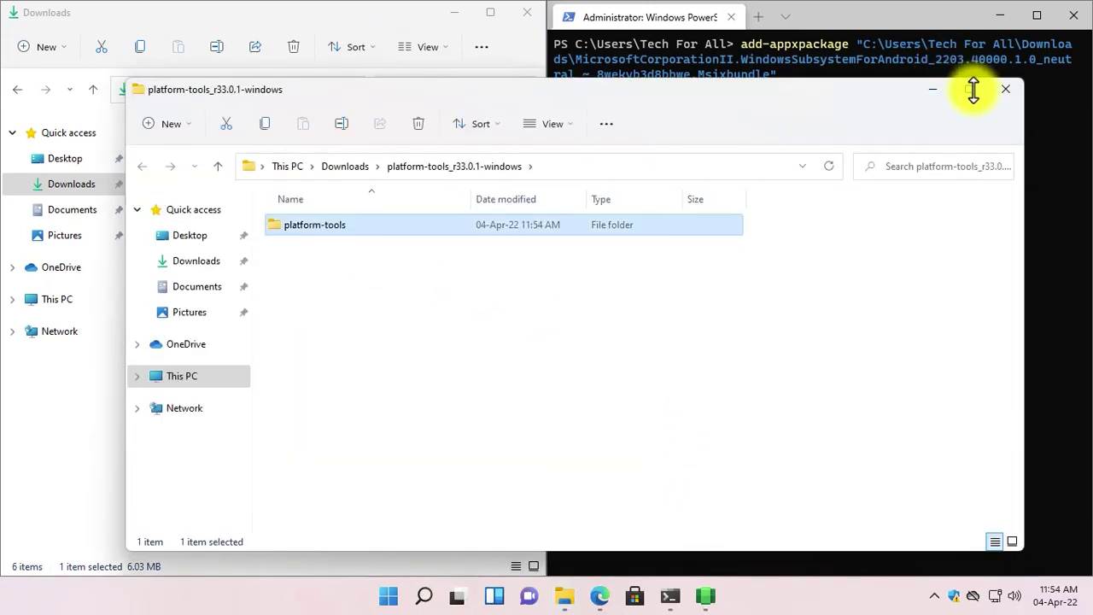
{"action": "mouse_move", "coordinate": [970, 89]}
{"action": "left_click", "coordinate": [995, 211]}
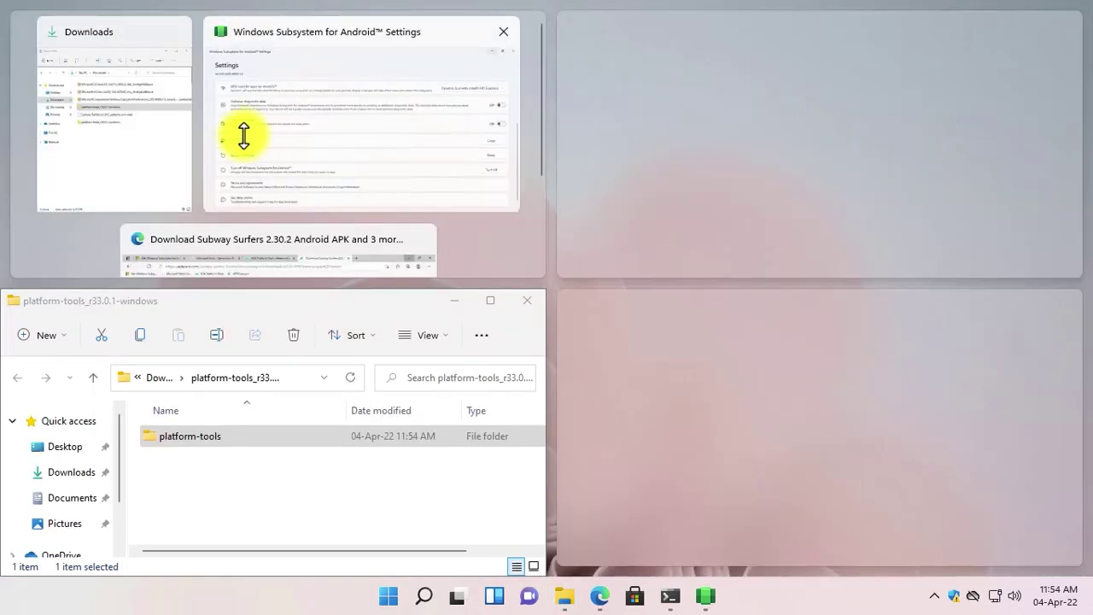
{"action": "left_click", "coordinate": [146, 152]}
{"action": "left_click", "coordinate": [656, 128]}
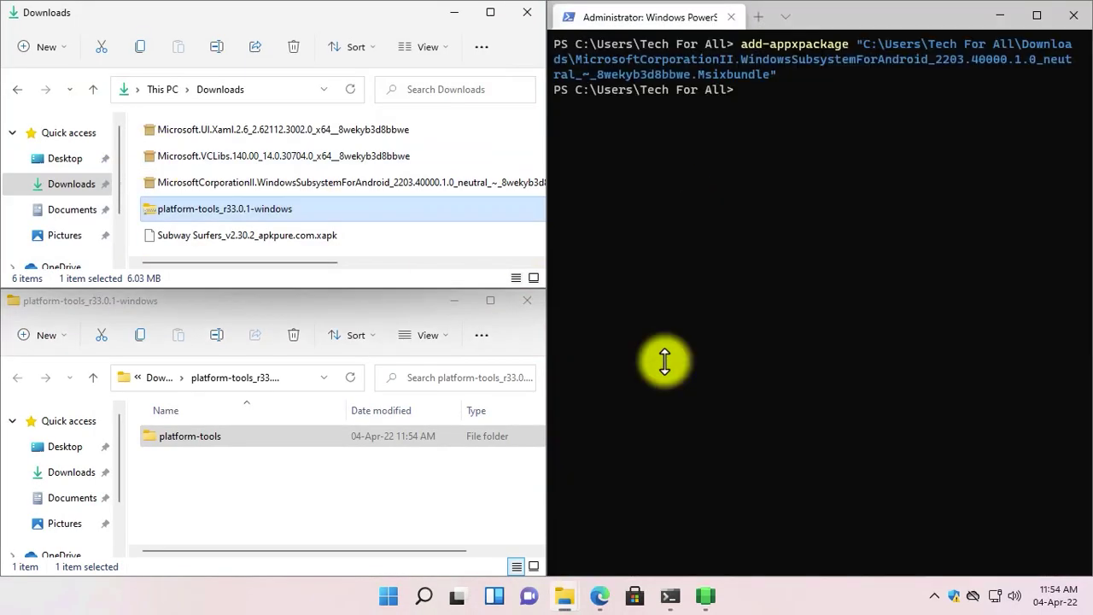
{"action": "left_click", "coordinate": [255, 441]}
- Open Windows Terminal in the platform-tools folder, snap it right, and type .\adb connect
{"action": "right_click", "coordinate": [255, 441]}
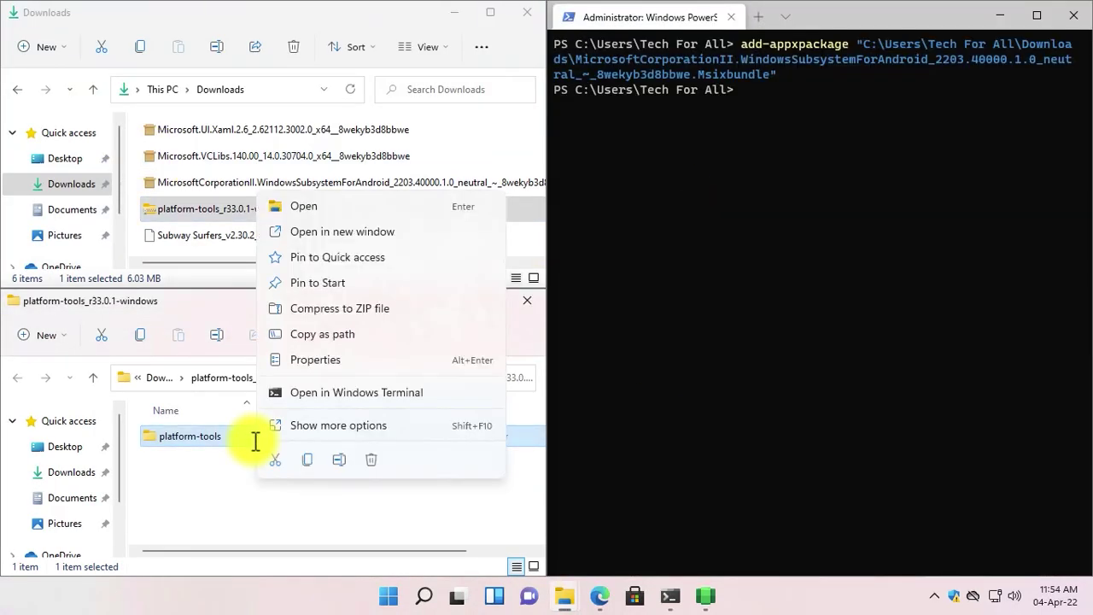
{"action": "left_click", "coordinate": [332, 394]}
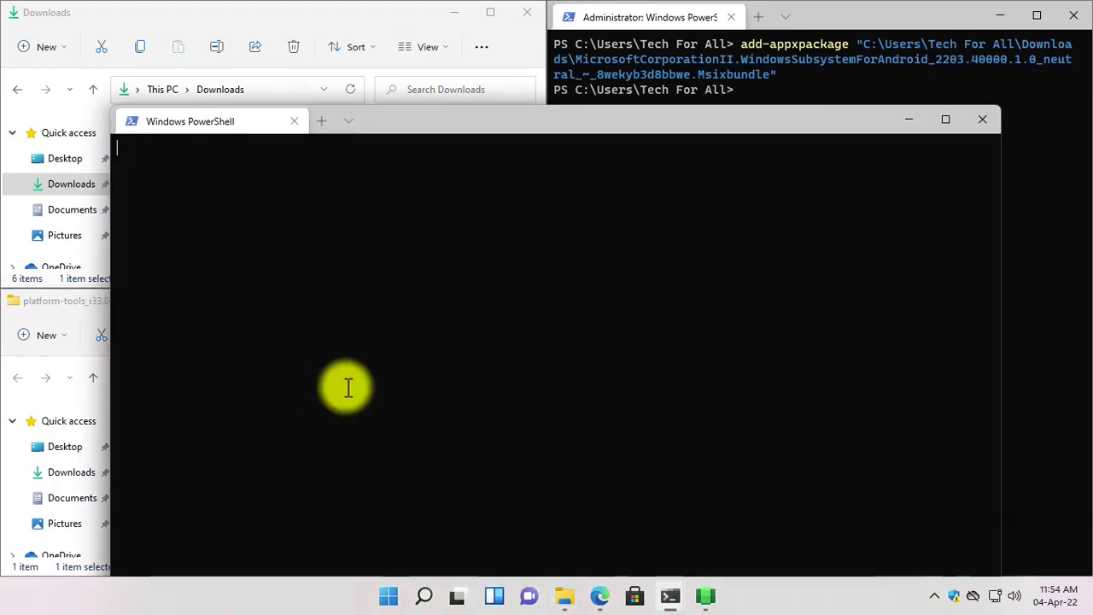
{"action": "left_click", "coordinate": [946, 119]}
{"action": "key", "text": "super+Right"}
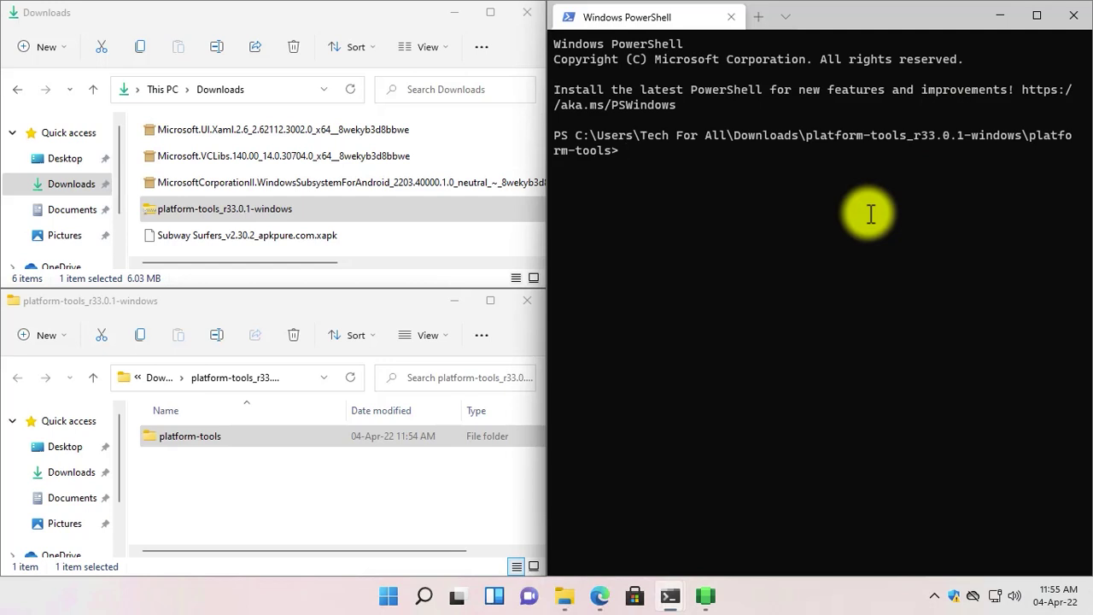
{"action": "type", "text": ".\\adb connect"}
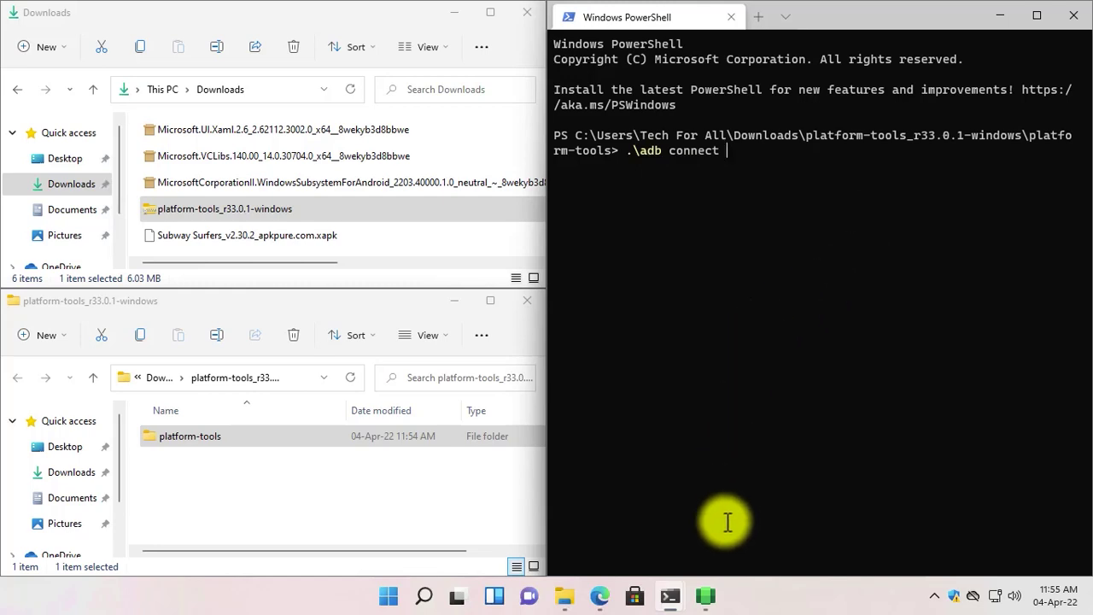
- Paste the subsystem's IP address into the .\adb connect command
{"action": "left_click", "coordinate": [705, 595]}
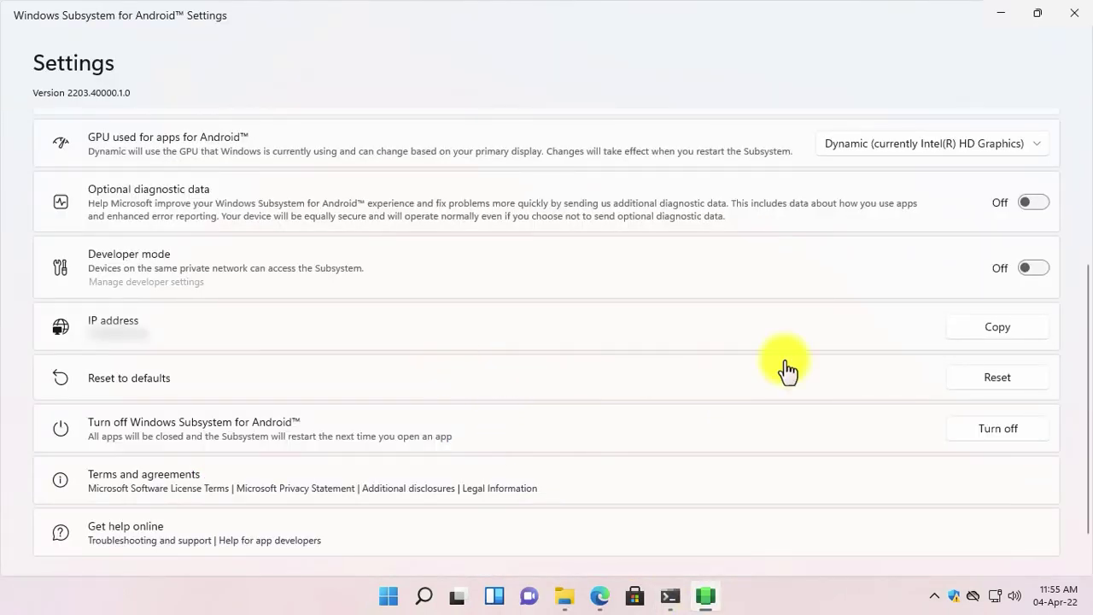
{"action": "left_click", "coordinate": [1001, 12]}
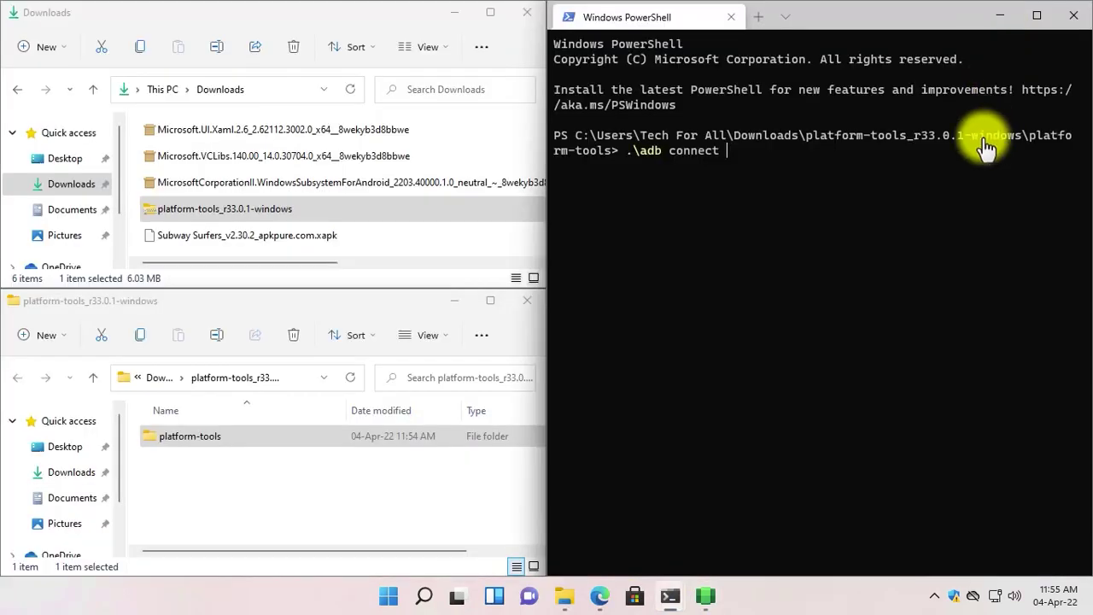
{"action": "key", "text": "ctrl+v"}
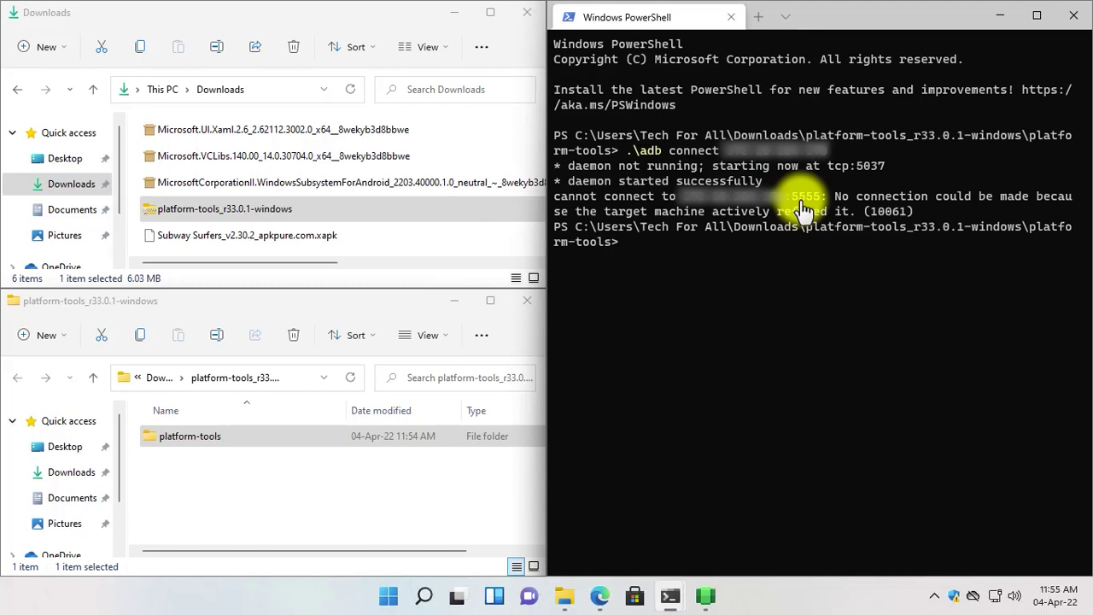
- Turn on Developer mode in WSA Settings and allow the subsystem through the firewall
{"action": "left_click", "coordinate": [705, 596]}
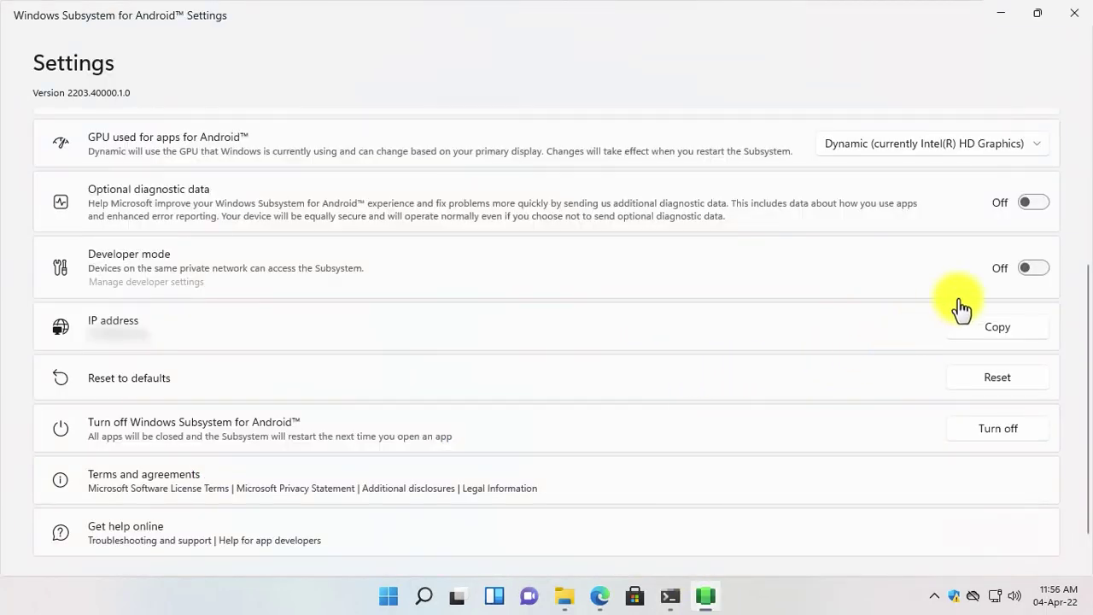
{"action": "left_click", "coordinate": [1027, 271]}
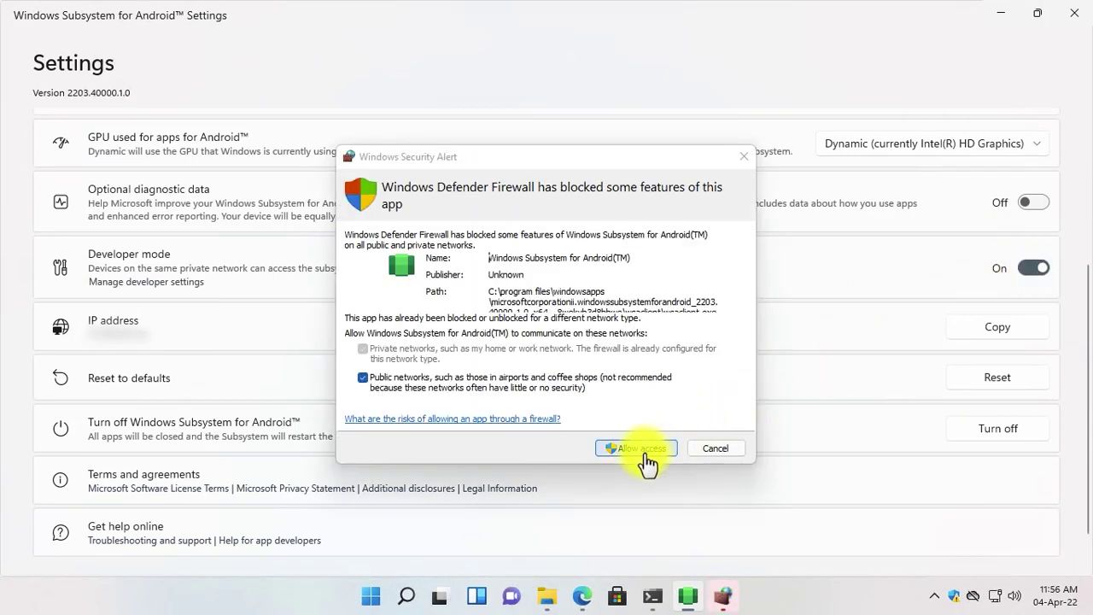
{"action": "left_click", "coordinate": [643, 454]}
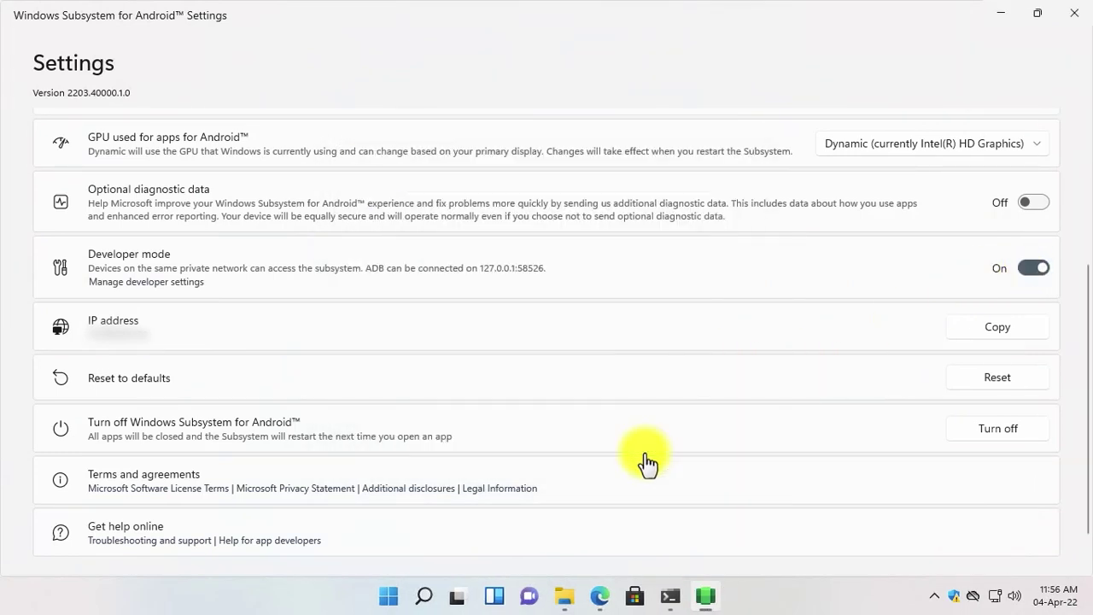
{"action": "left_click", "coordinate": [997, 17]}
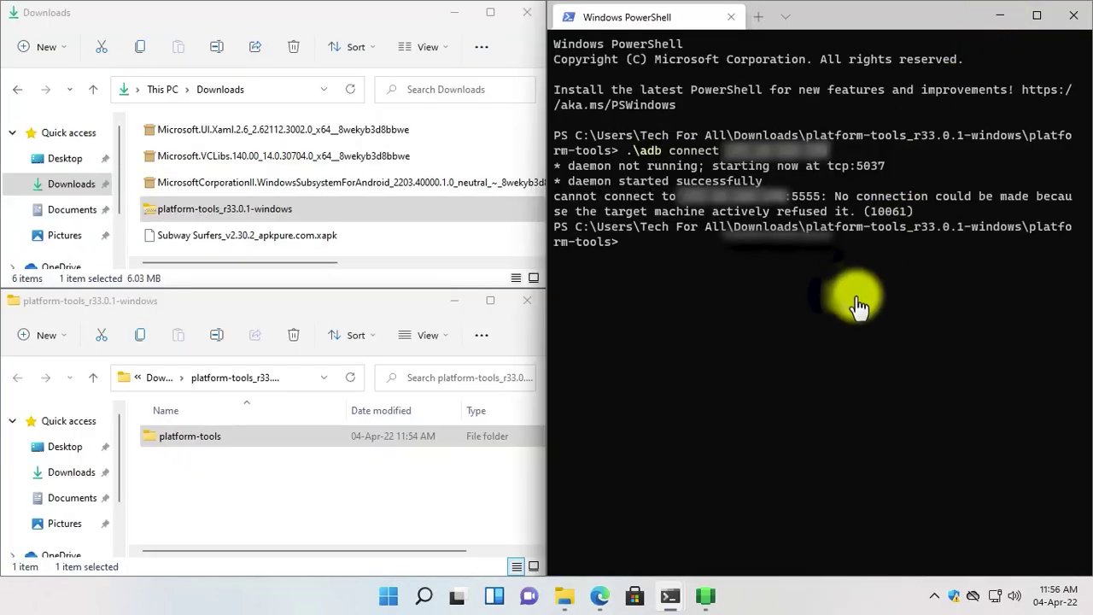
- Run .\adb connect with the pasted IP, then rerun it until it reports already connected
{"action": "type", "text": ".\\adb connect"}
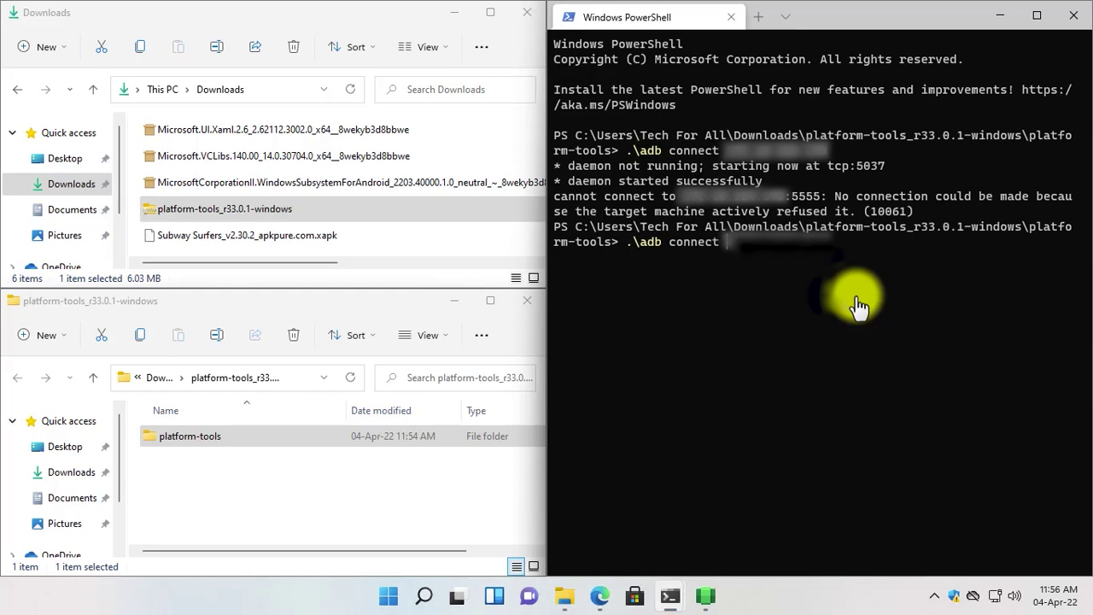
{"action": "key", "text": "ctrl+v"}
{"action": "key", "text": "Return"}
{"action": "key", "text": "Up"}
{"action": "key", "text": "Return"}
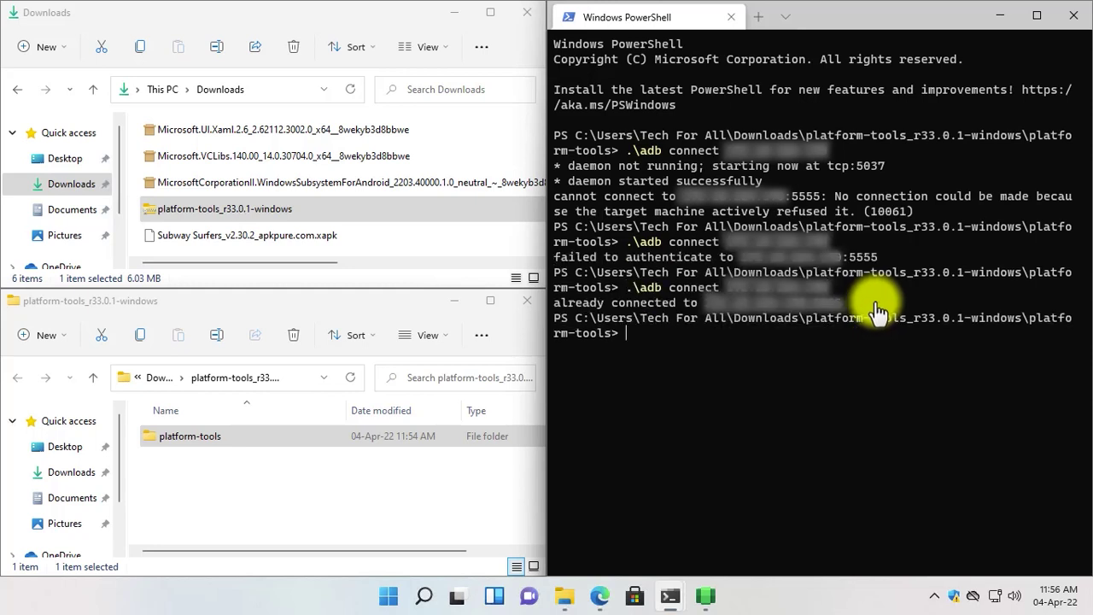
- Select part of the 'already connected' message, then select the Subway Surfers xapk file
{"action": "left_click_drag", "start_coordinate": [568, 303], "coordinate": [683, 294]}
{"action": "right_click", "coordinate": [734, 299]}
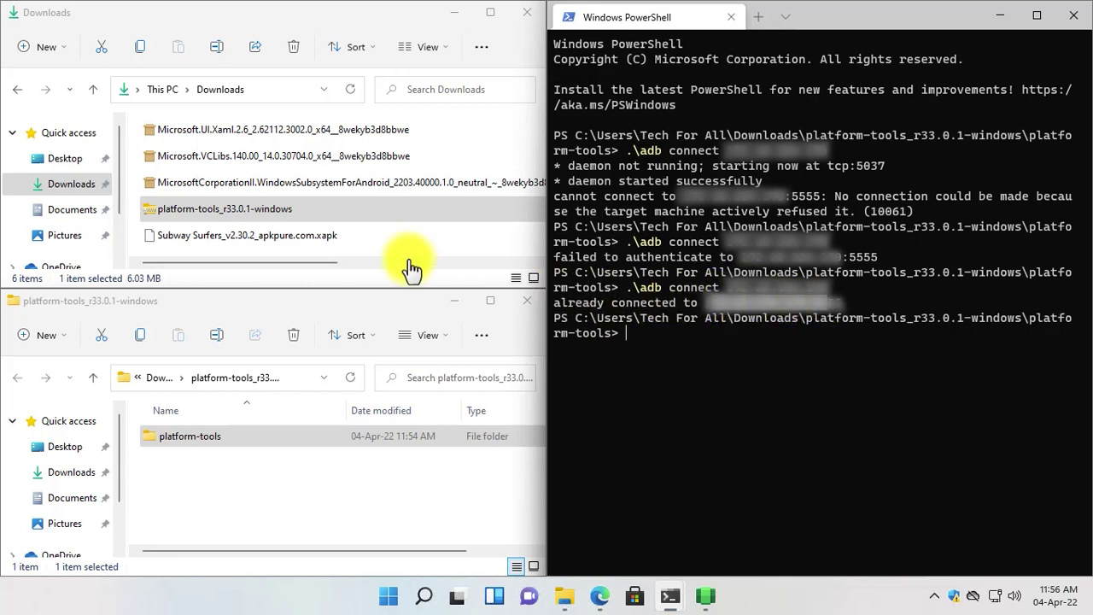
{"action": "left_click", "coordinate": [310, 251]}
- Run .\adb install on the copied path of the Subway Surfers .xapk file
{"action": "right_click", "coordinate": [311, 244]}
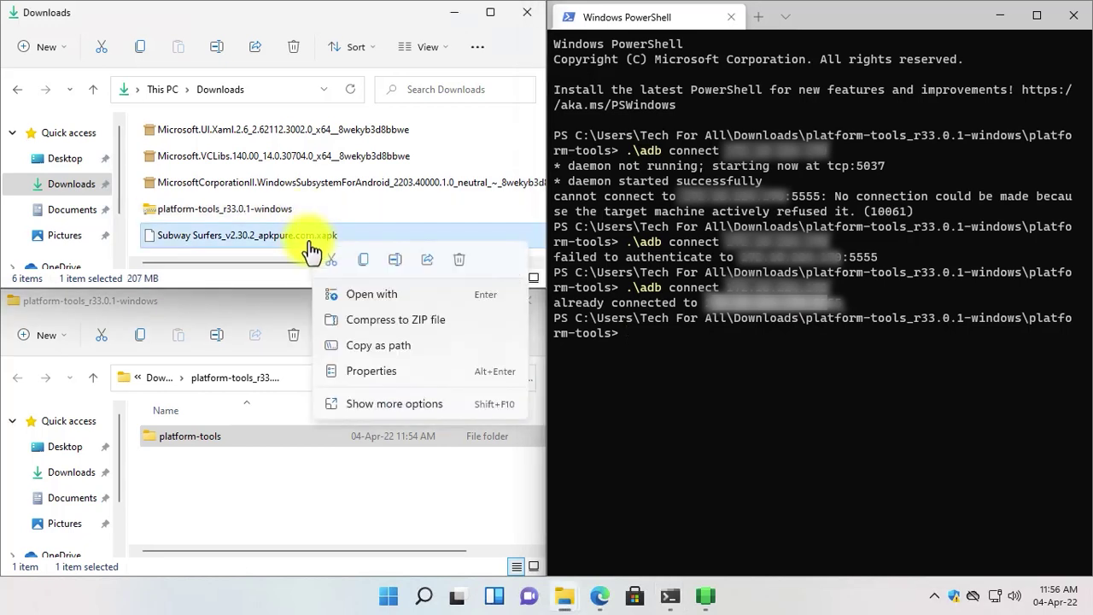
{"action": "left_click", "coordinate": [370, 347]}
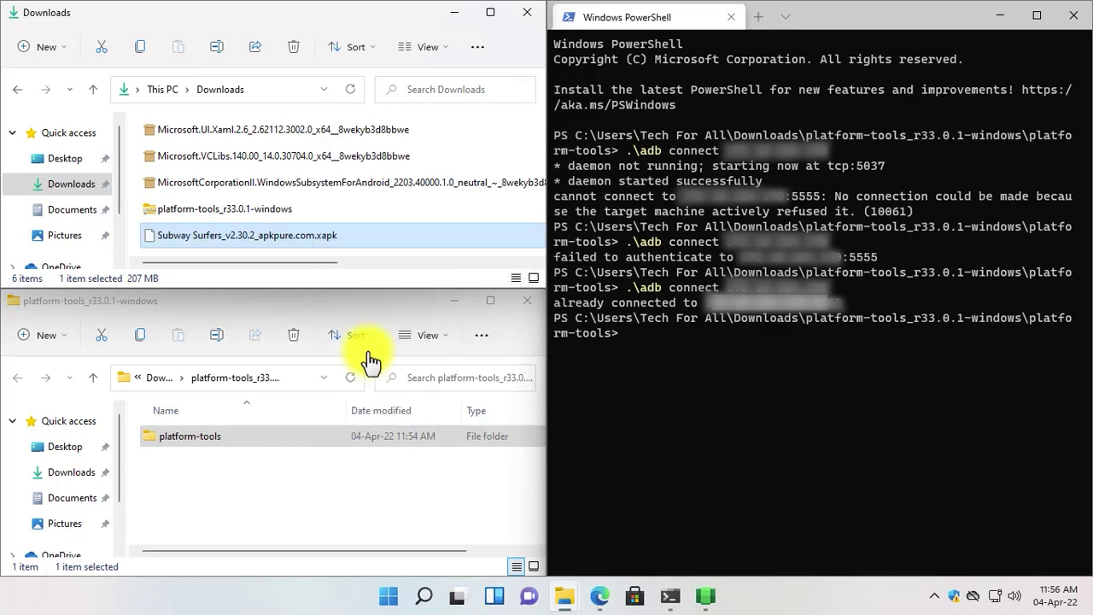
{"action": "left_click", "coordinate": [670, 419]}
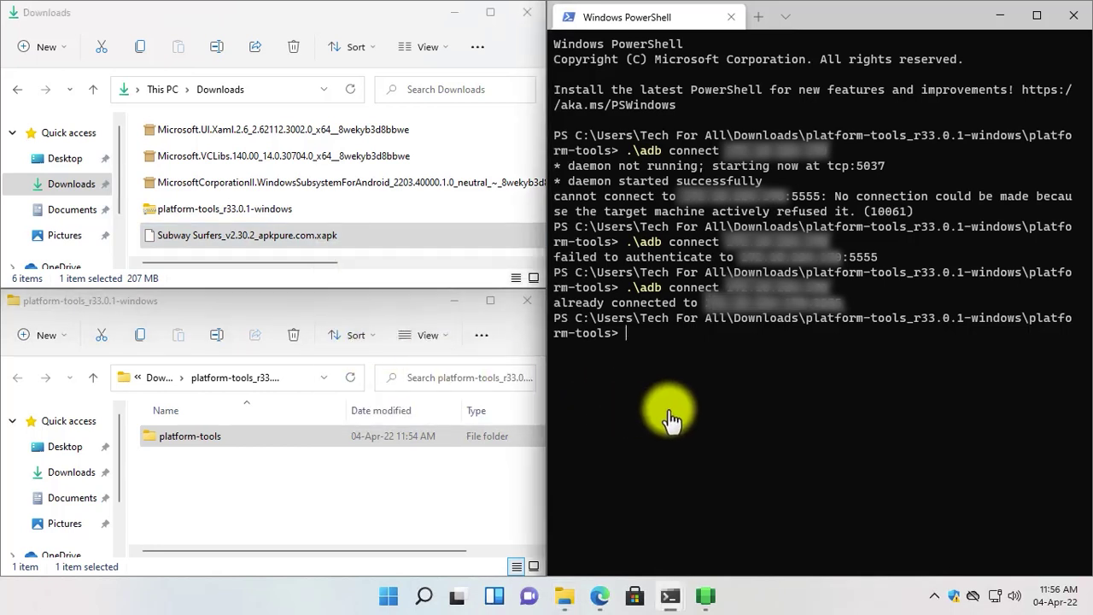
{"action": "type", "text": ".\\adb install"}
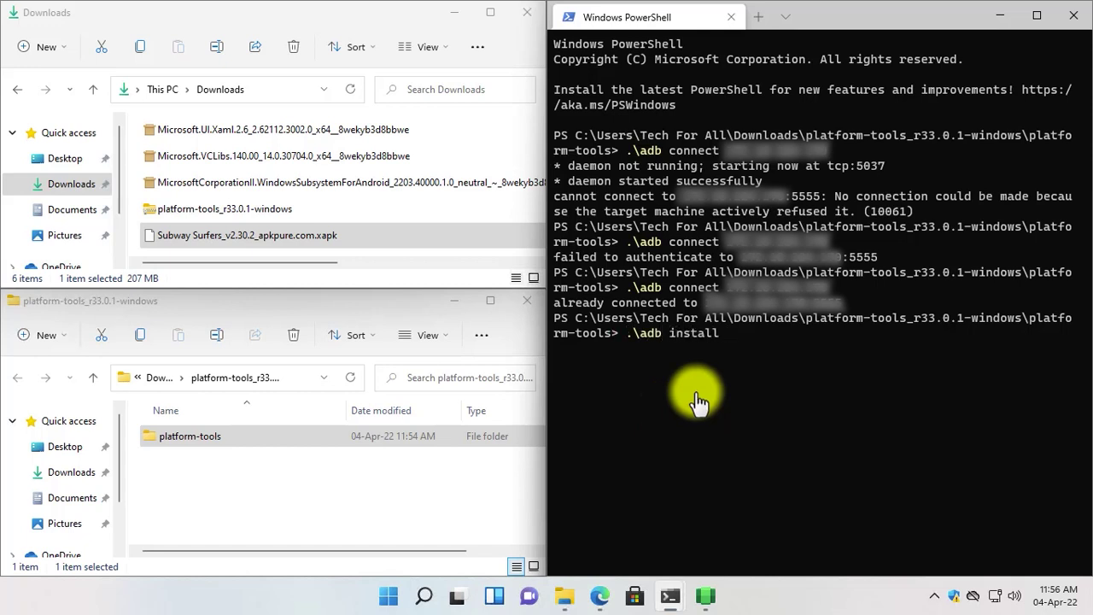
{"action": "key", "text": "ctrl+v"}
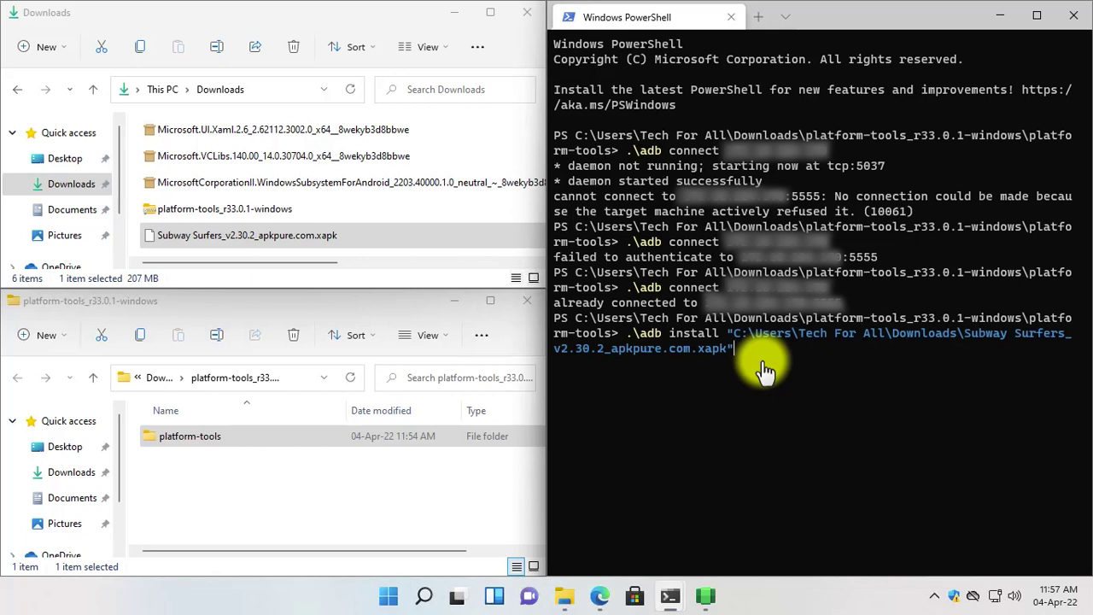
{"action": "key", "text": "Return"}
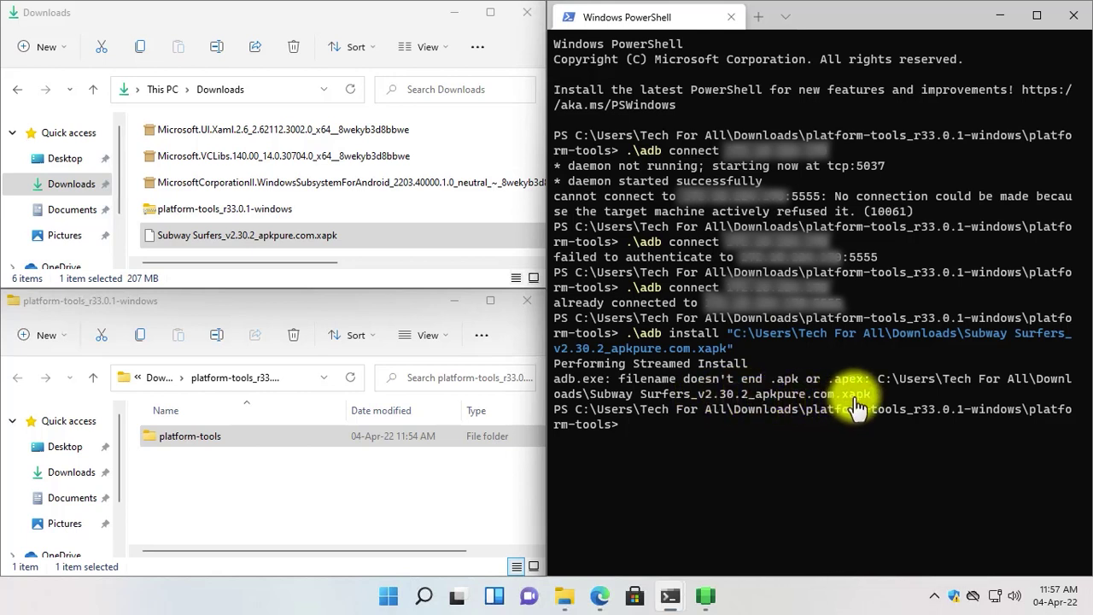
- Rename the Subway Surfers file's extension from .xapk to .apk
{"action": "left_click", "coordinate": [339, 245]}
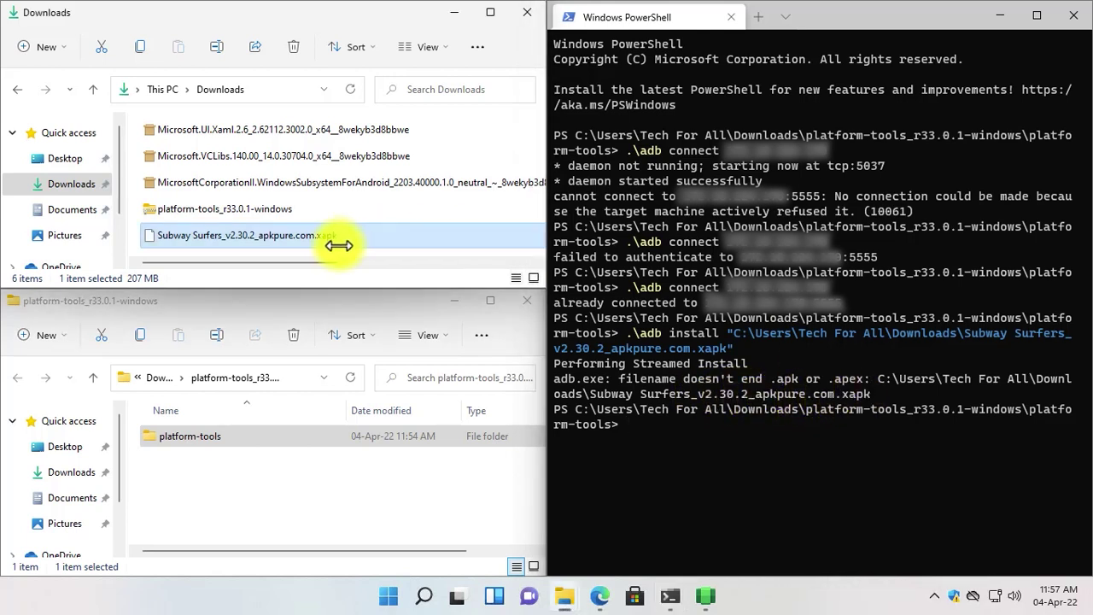
{"action": "left_click", "coordinate": [338, 246]}
{"action": "key", "text": "Right"}
{"action": "key", "text": "Delete"}
{"action": "key", "text": "Return"}
{"action": "key", "text": "Return"}
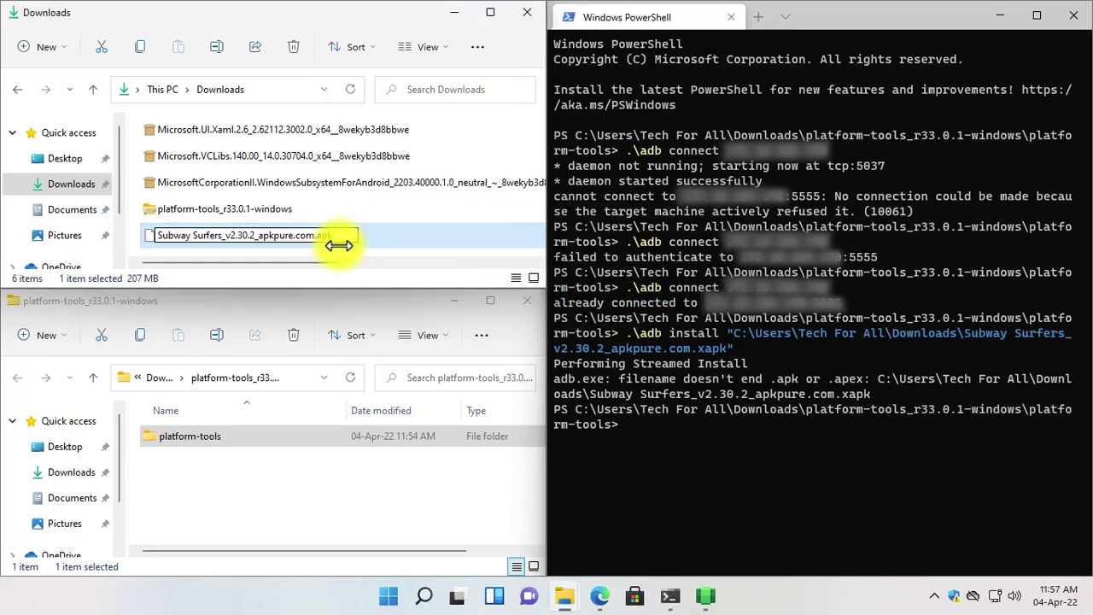
- Run .\adb install on the renamed Subway Surfers .apk path
{"action": "right_click", "coordinate": [338, 245]}
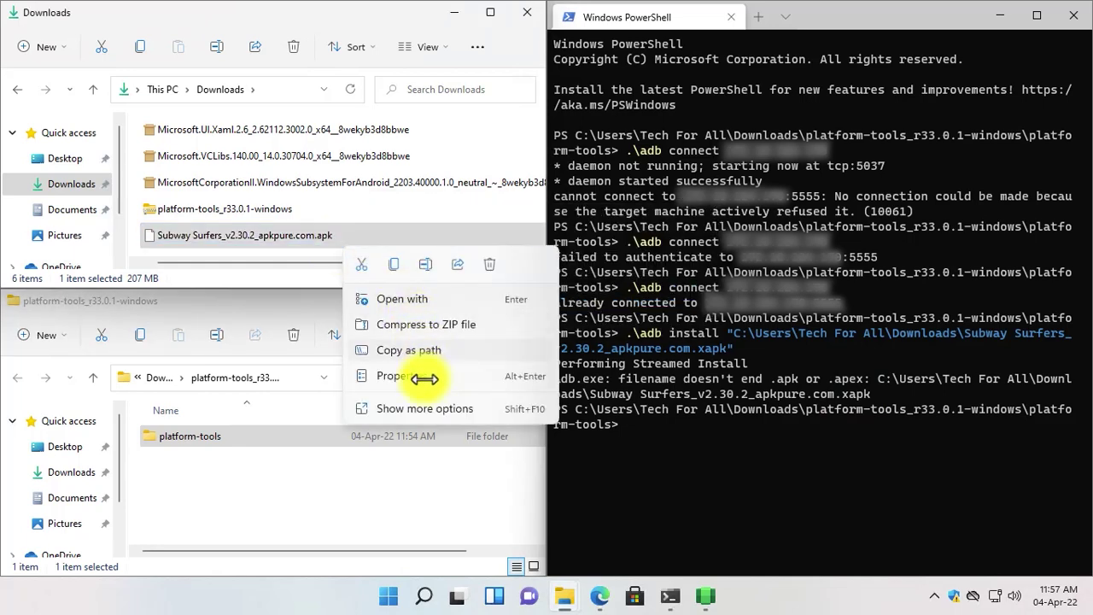
{"action": "left_click", "coordinate": [444, 348]}
{"action": "left_click", "coordinate": [676, 440]}
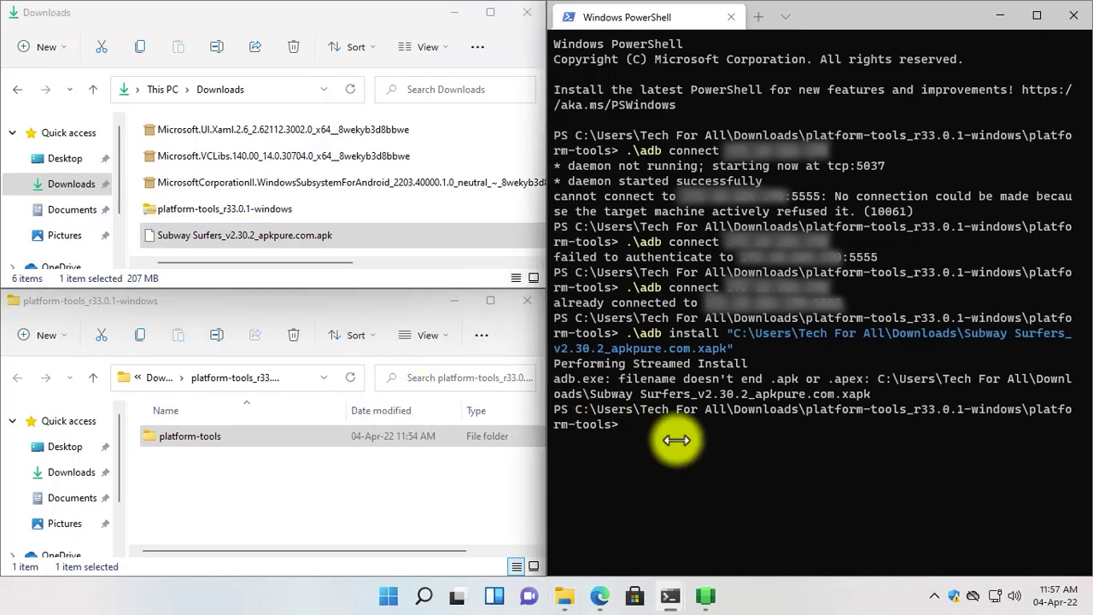
{"action": "type", "text": ".\\adb install"}
{"action": "key", "text": "ctrl+v"}
{"action": "key", "text": "Return"}
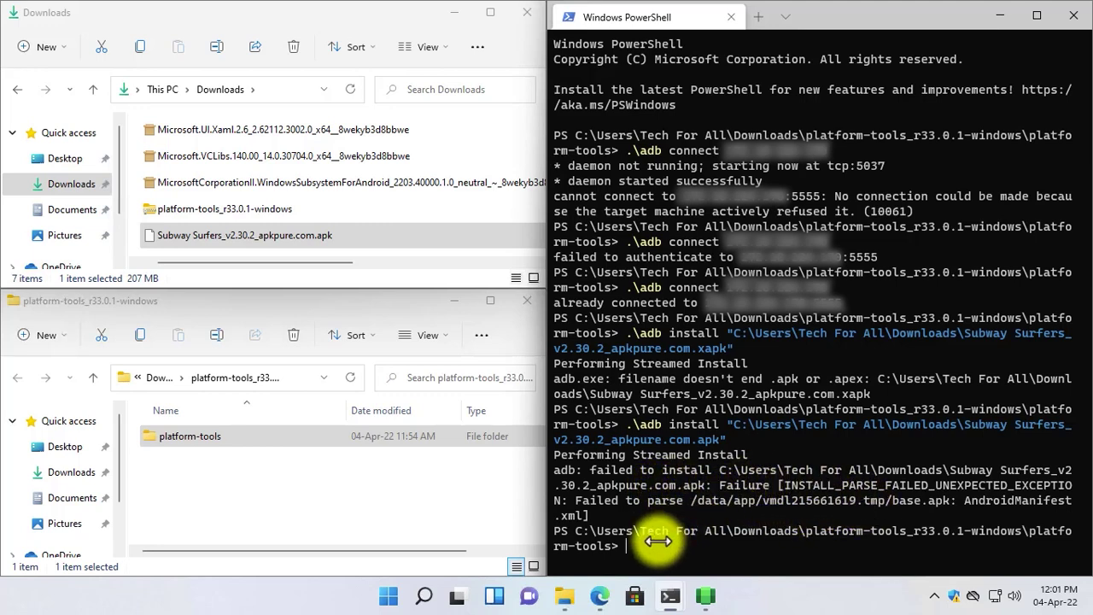
- Run .\adb install on the copied Candy Crush Saga_v1.223.1.1_apkpure.com.apk path, getting Success
{"action": "left_click", "coordinate": [451, 212]}
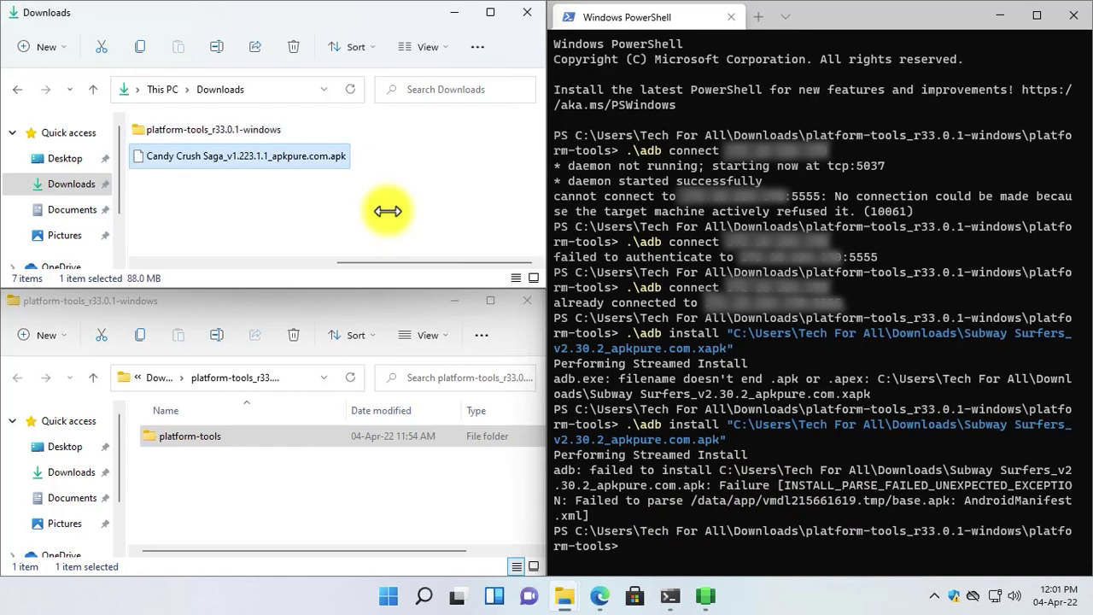
{"action": "right_click", "coordinate": [301, 159]}
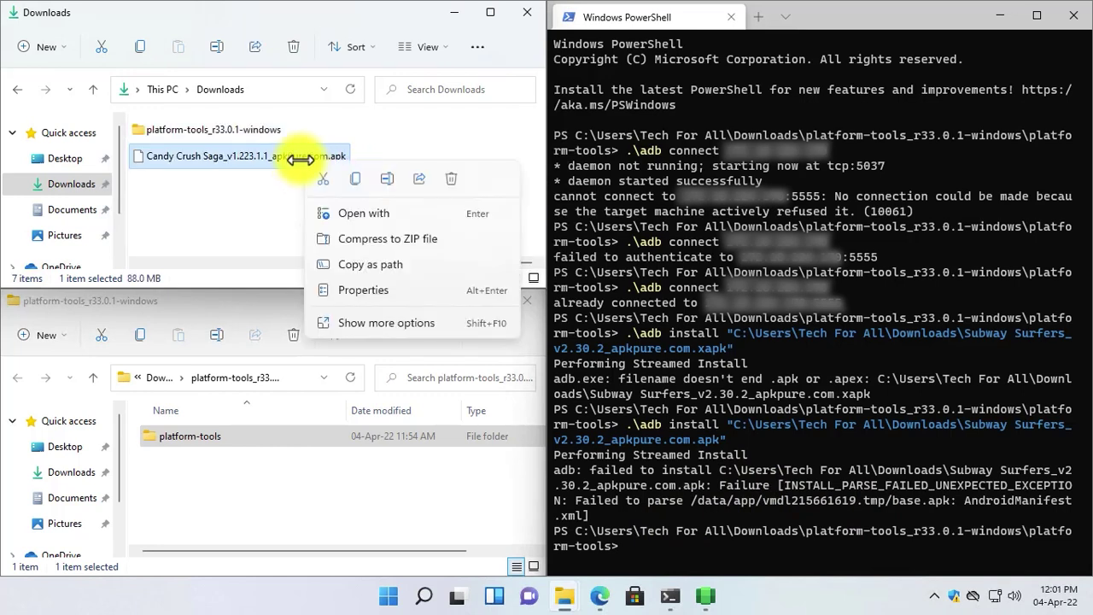
{"action": "left_click", "coordinate": [351, 265]}
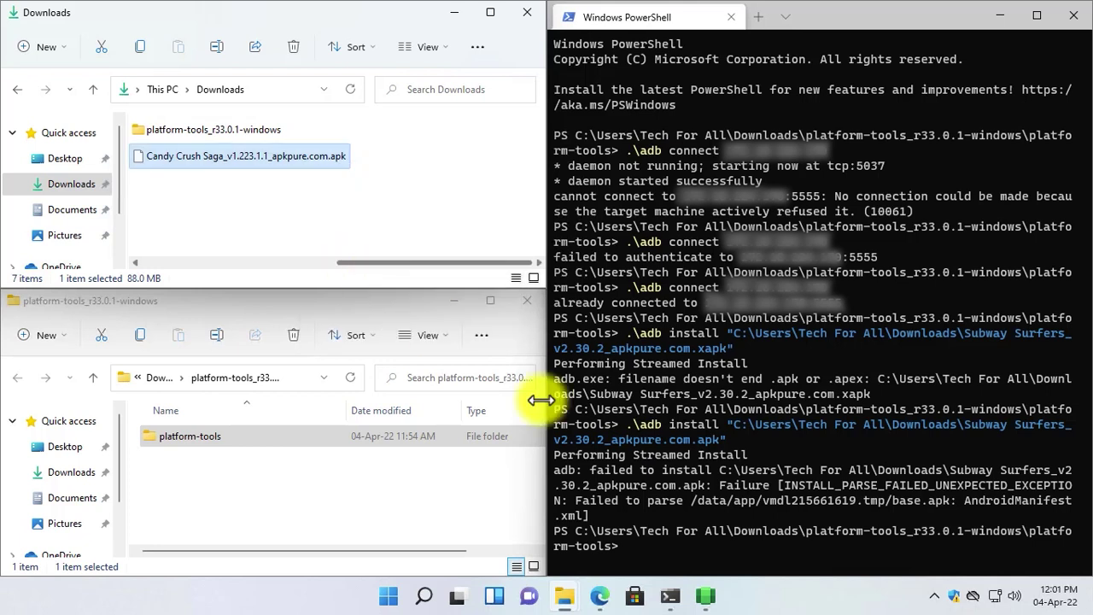
{"action": "left_click", "coordinate": [710, 537]}
{"action": "type", "text": ".\\adb i"}
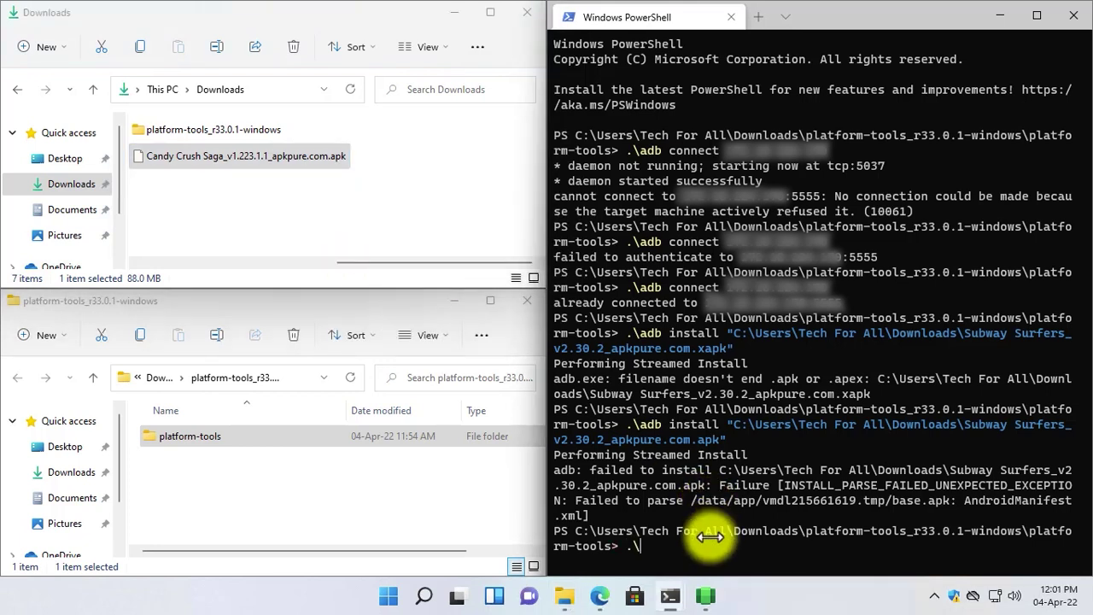
{"action": "type", "text": "nstall"}
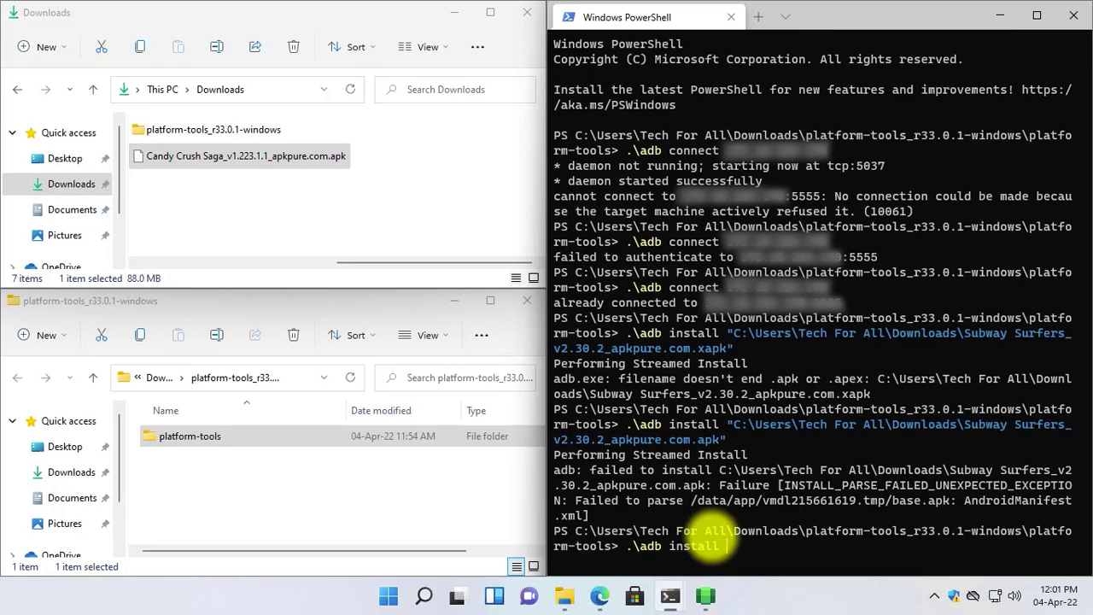
{"action": "key", "text": "ctrl+v"}
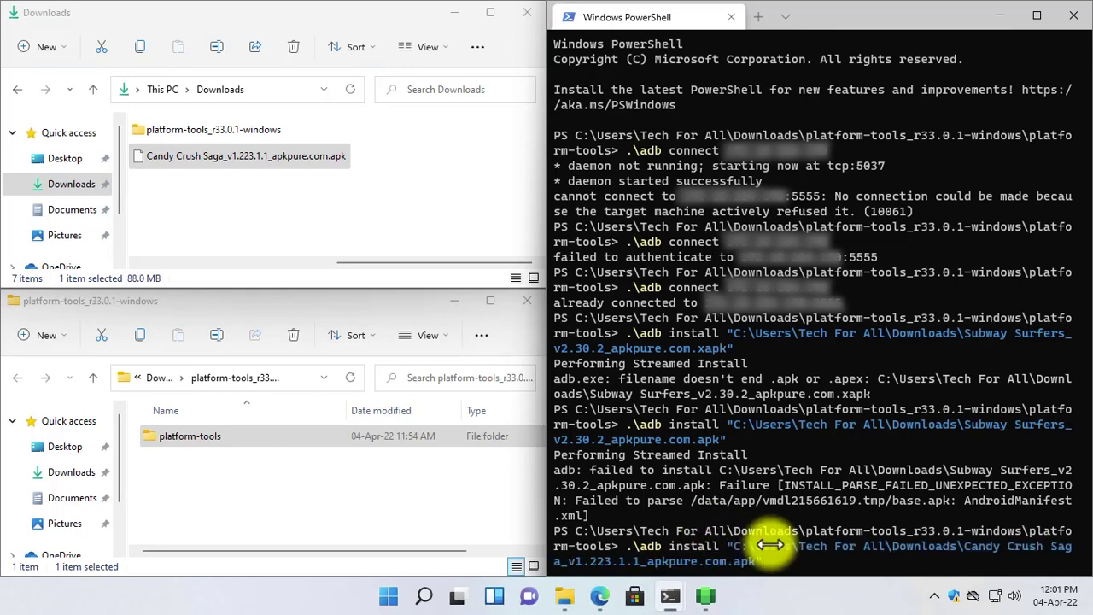
{"action": "key", "text": "Return"}
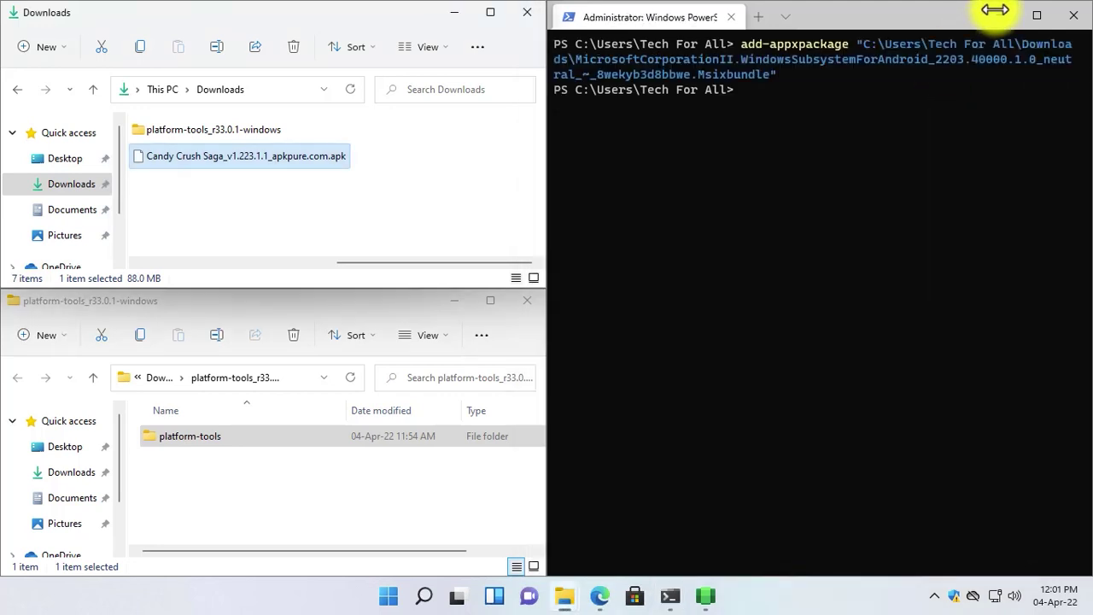
- Minimize the PowerShell and Explorer windows and launch Candy Crush Saga from Start
{"action": "left_click", "coordinate": [996, 11]}
{"action": "left_click", "coordinate": [456, 13]}
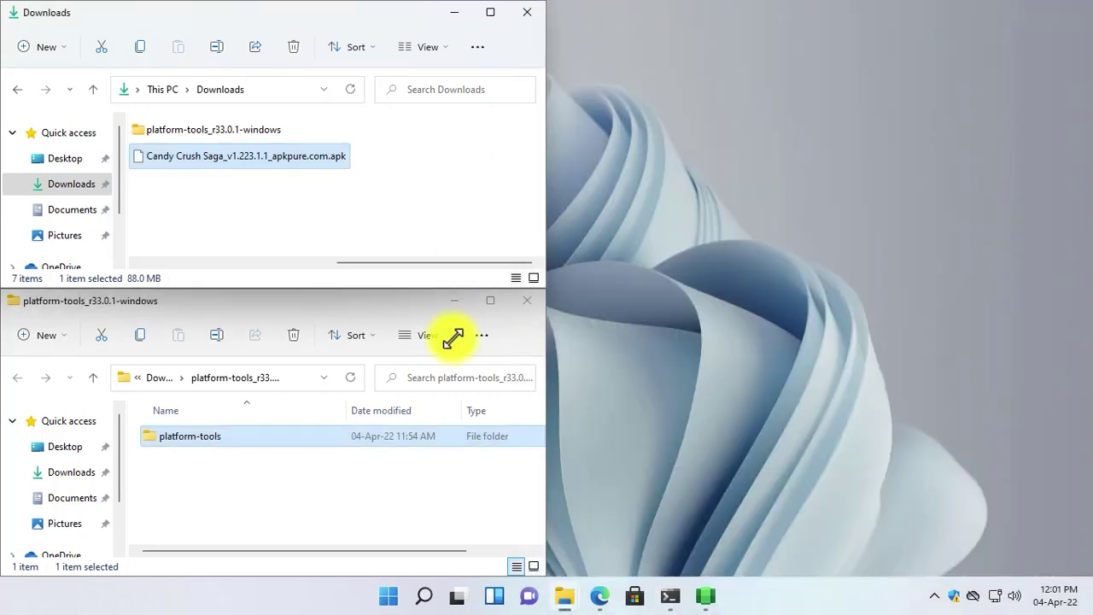
{"action": "left_click", "coordinate": [456, 297]}
{"action": "left_click", "coordinate": [386, 591]}
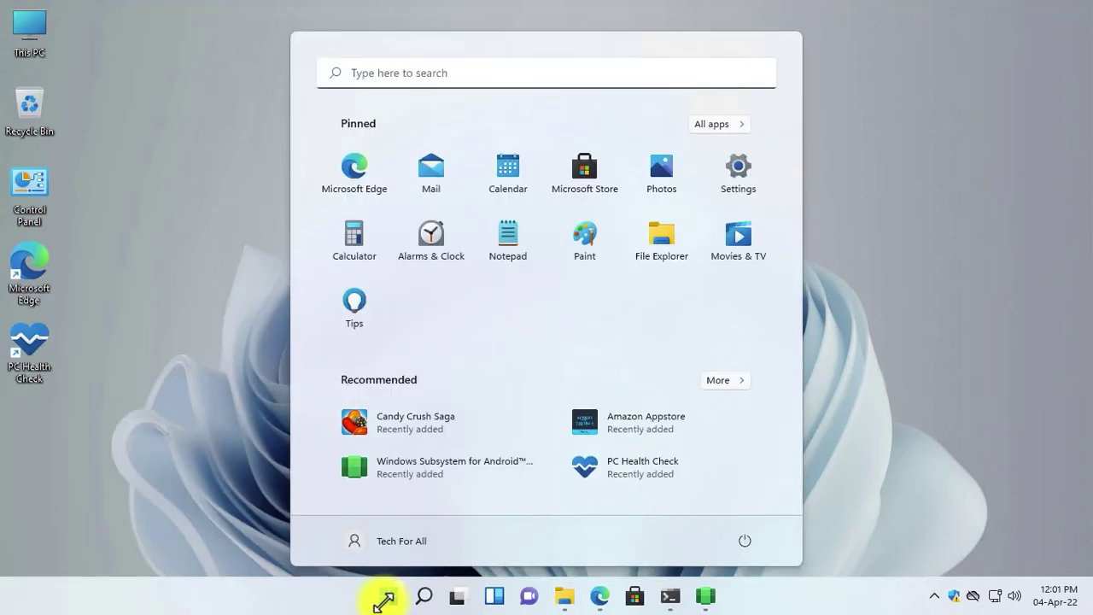
{"action": "left_click", "coordinate": [431, 420]}
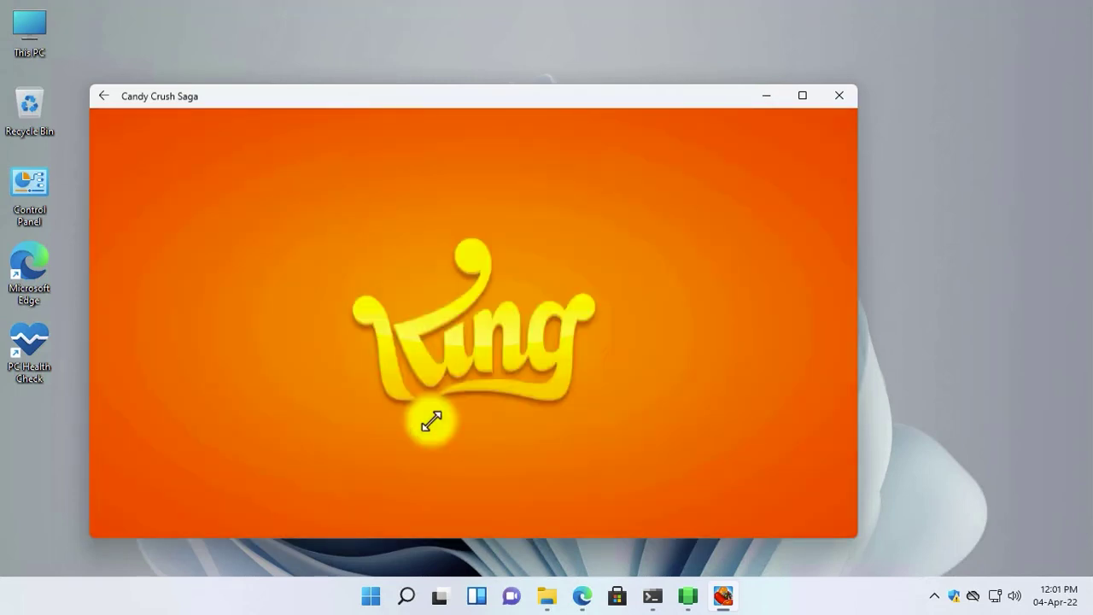
{"action": "key", "text": "XF86AudioLowerVolume"}
{"action": "key", "text": "XF86AudioLowerVolume"}
{"action": "key", "text": "XF86AudioLowerVolume"}
{"action": "key", "text": "XF86AudioLowerVolume"}
{"action": "key", "text": "XF86AudioLowerVolume"}
{"action": "key", "text": "XF86AudioLowerVolume"}
{"action": "key", "text": "XF86AudioLowerVolume"}
{"action": "key", "text": "XF86AudioLowerVolume"}
{"action": "key", "text": "XF86AudioLowerVolume"}
{"action": "key", "text": "XF86AudioLowerVolume"}
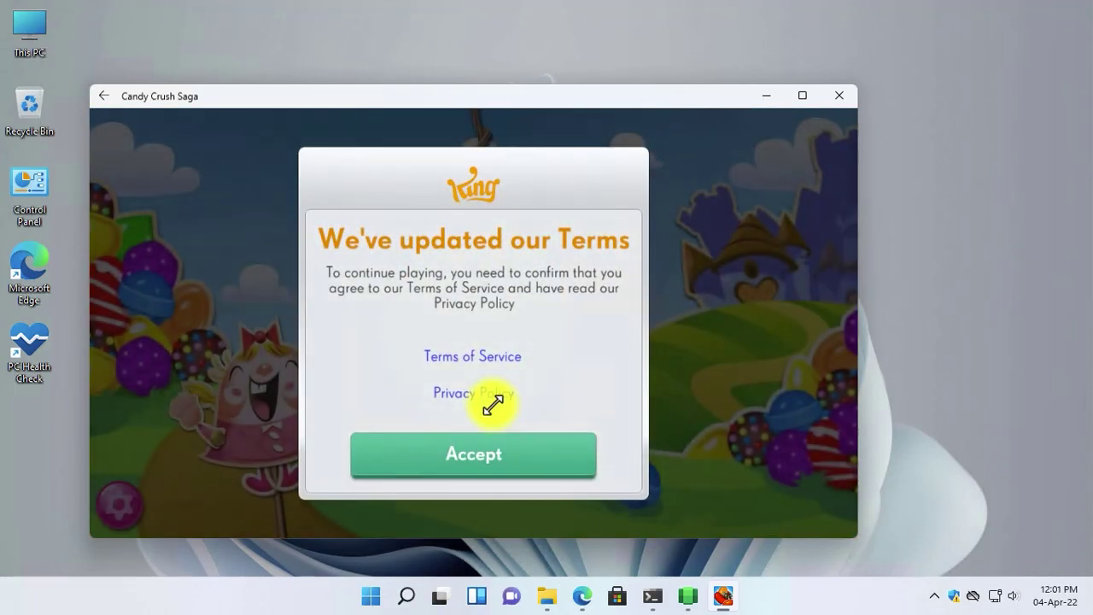
- Accept the updated terms, start playing, snap the game left, and advance the tutorial
{"action": "left_click", "coordinate": [487, 462]}
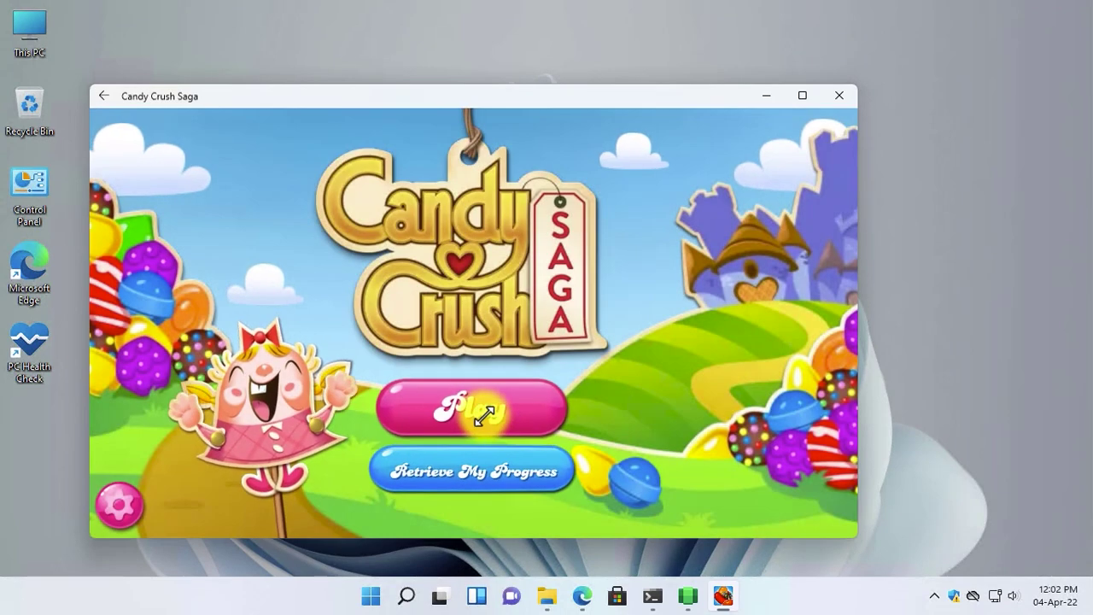
{"action": "left_click", "coordinate": [482, 410]}
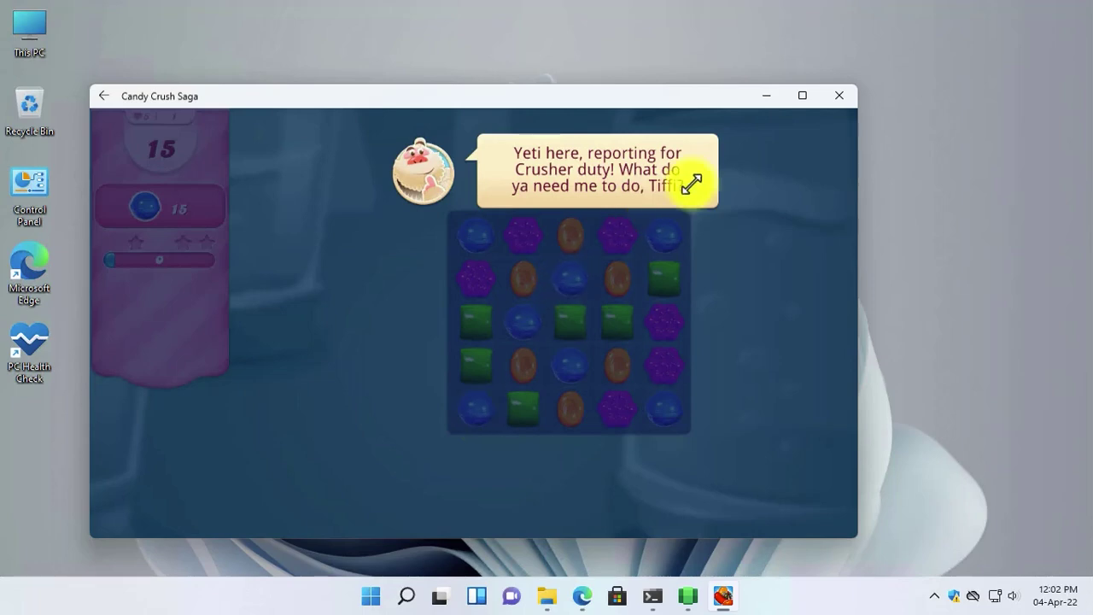
{"action": "key", "text": "super+Left"}
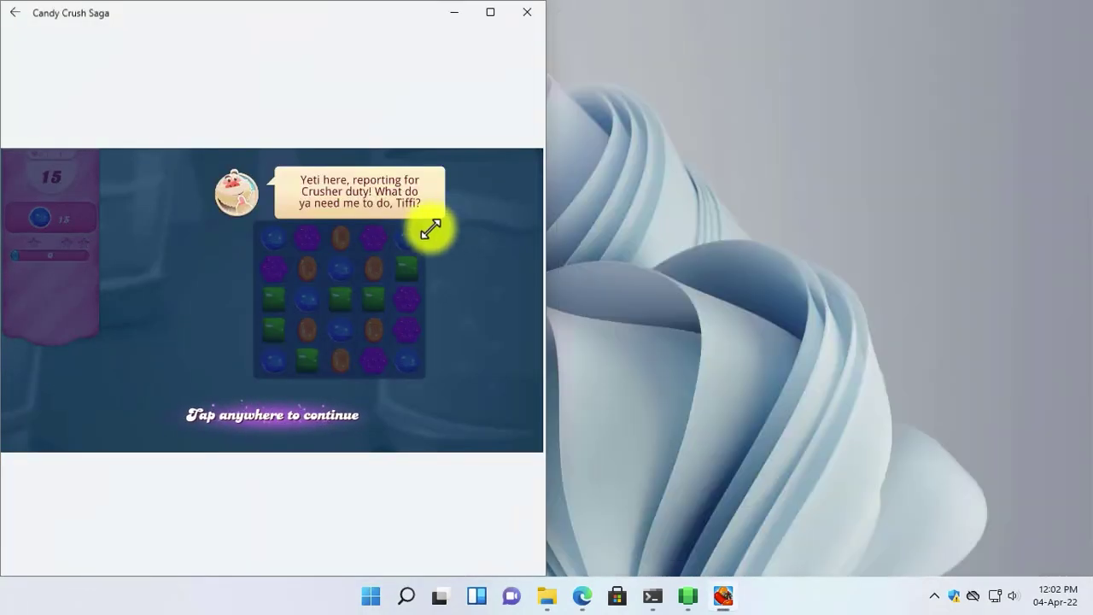
{"action": "left_click", "coordinate": [470, 262]}
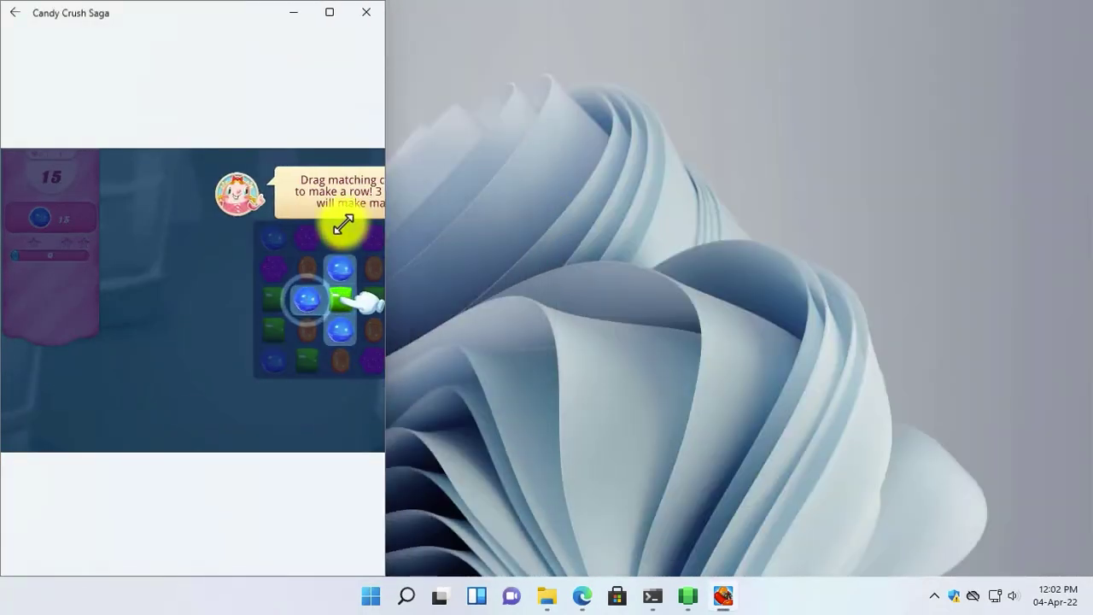